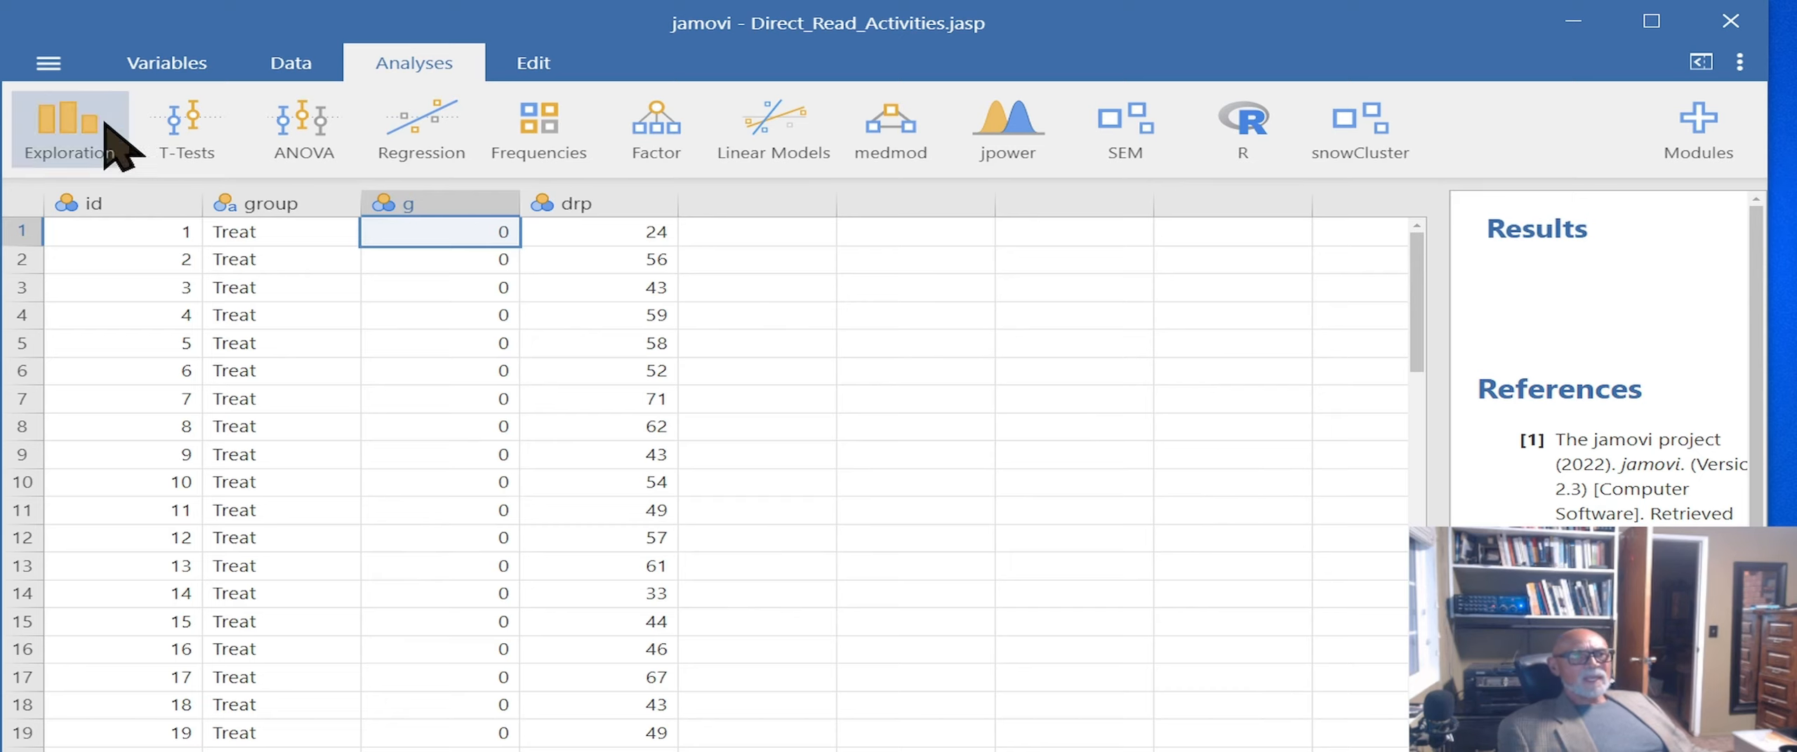
left_click(48, 64)
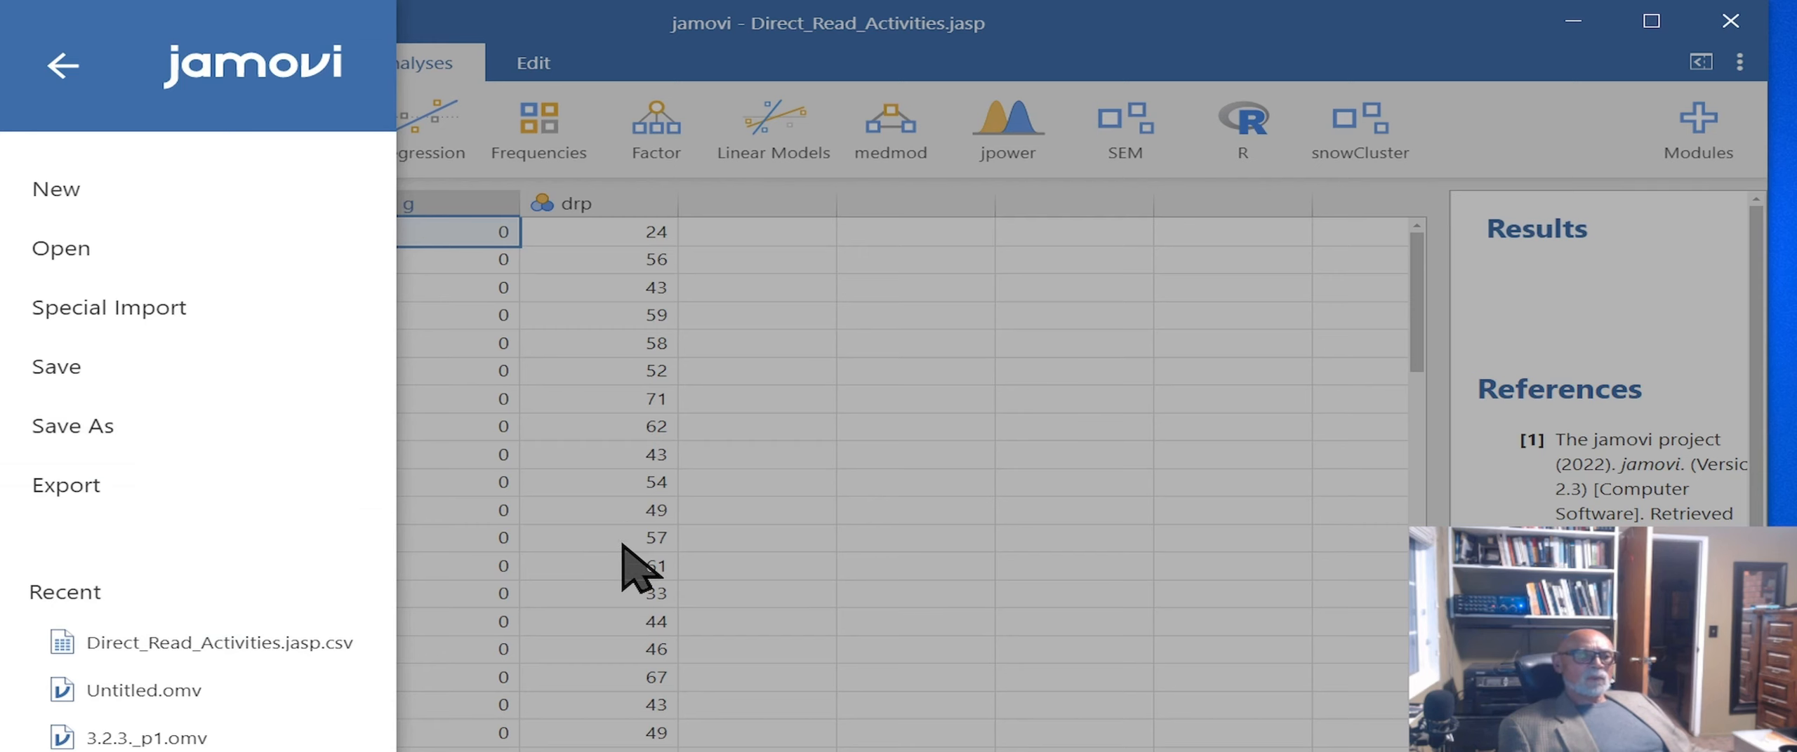
left_click(891, 463)
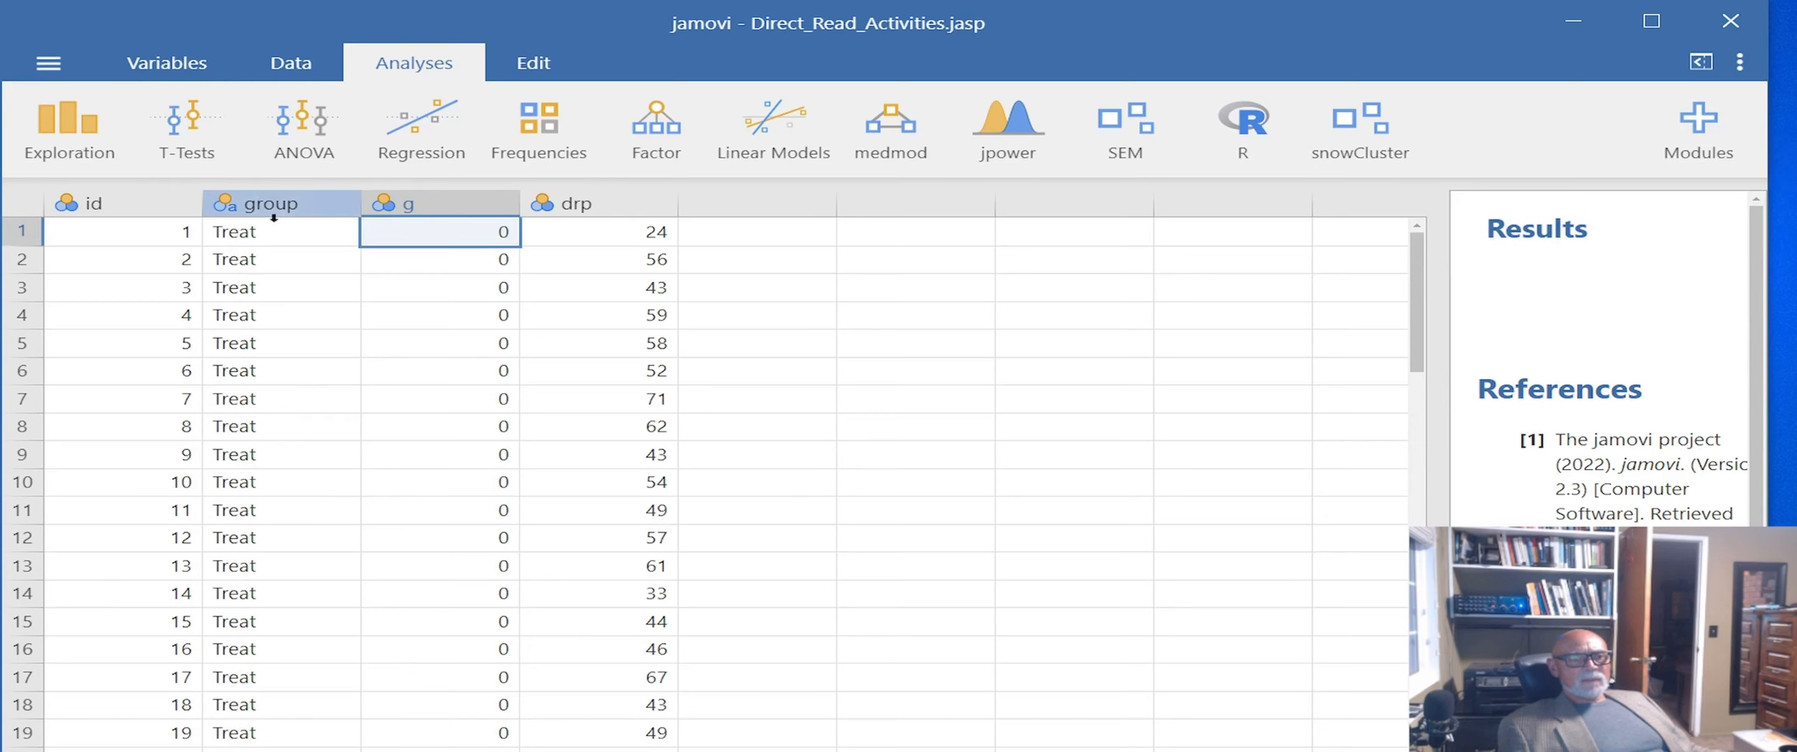
Examine the group column to see which rows belong to the Treat and Control groups
scroll(258, 263, "down", 1)
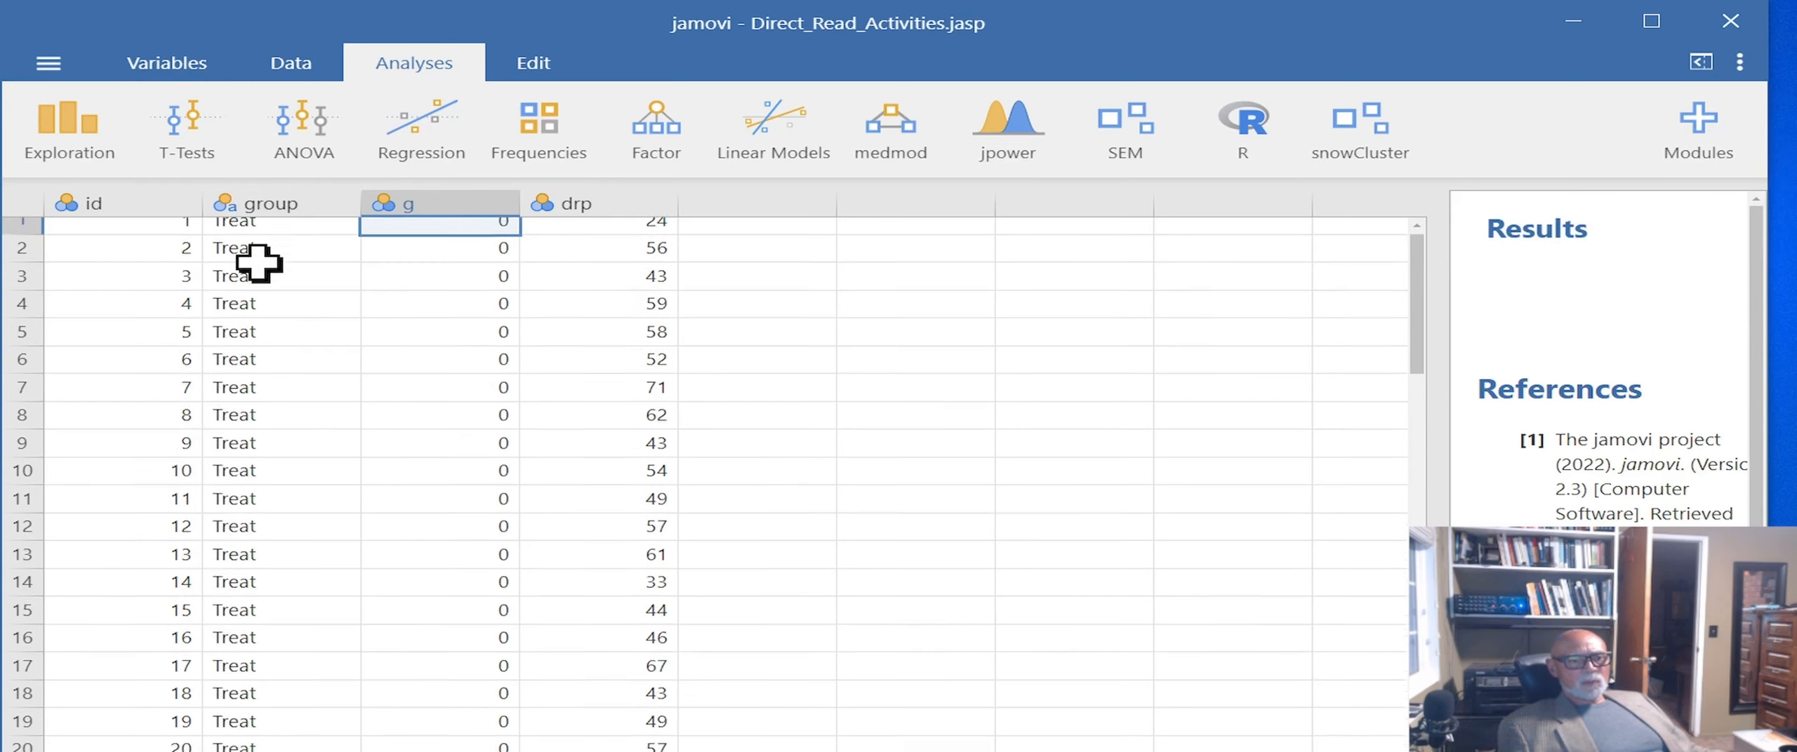
scroll(259, 264, "down", 3)
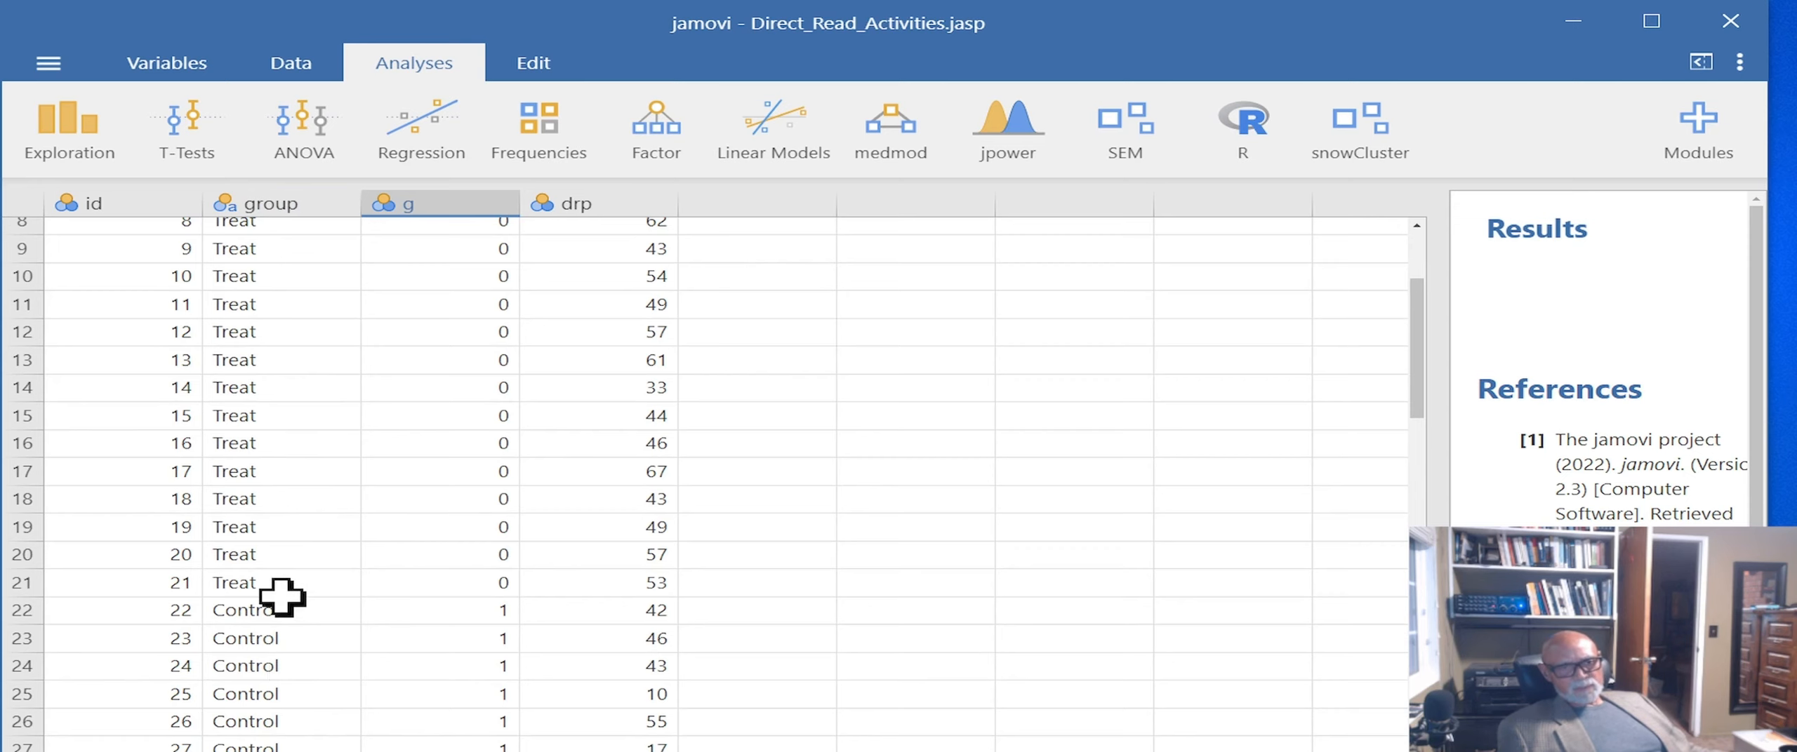
scroll(299, 466, "up", 3)
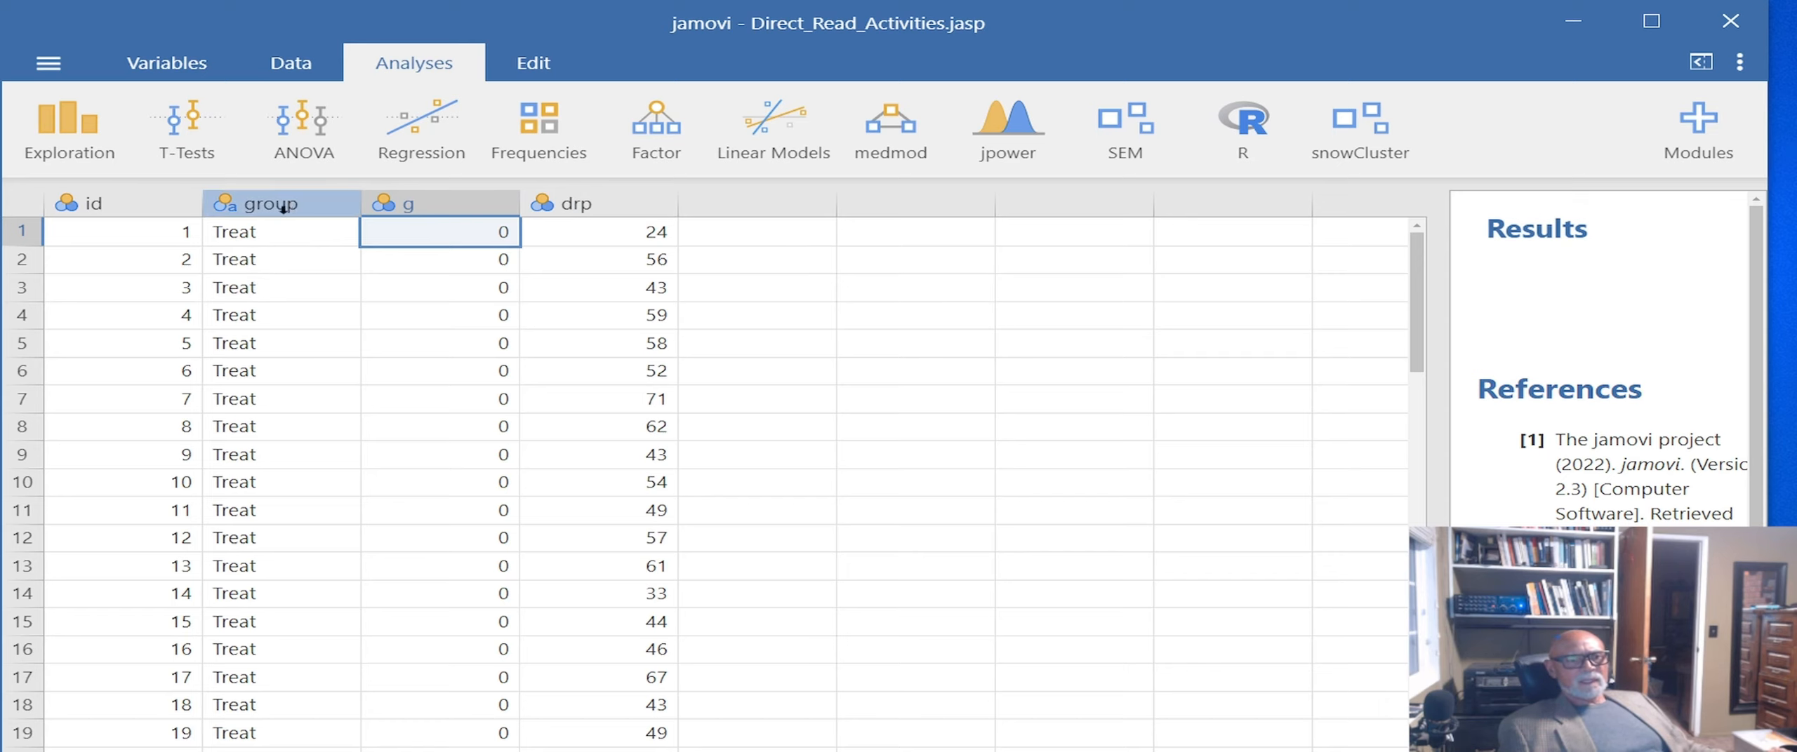
scroll(251, 275, "down", 5)
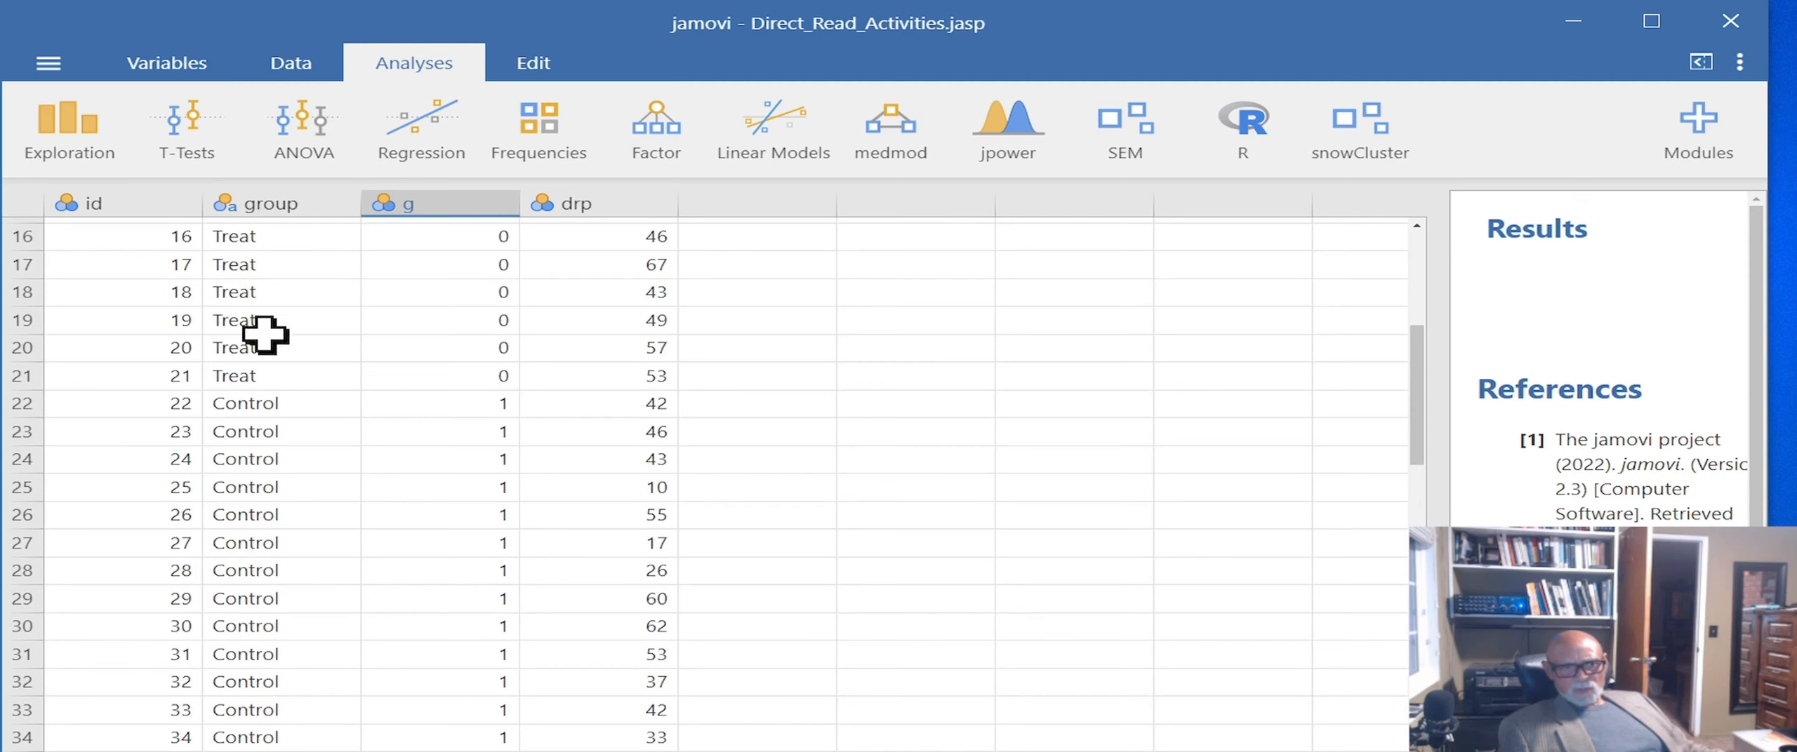
scroll(268, 323, "up", 5)
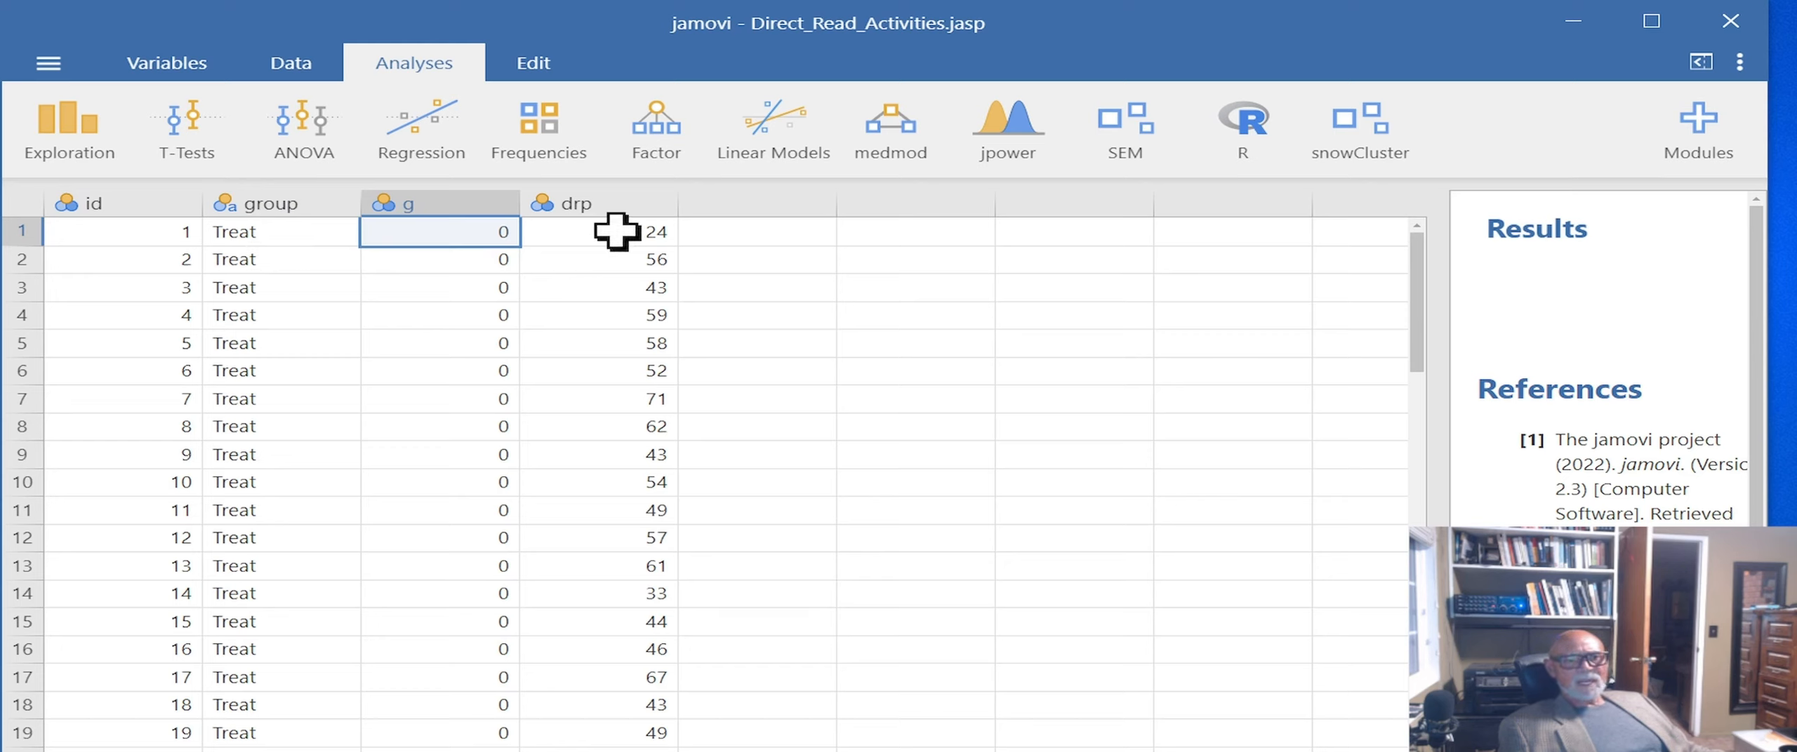
Change the measure type of the drp variable to Continuous and close the variable setup
left_click(575, 204)
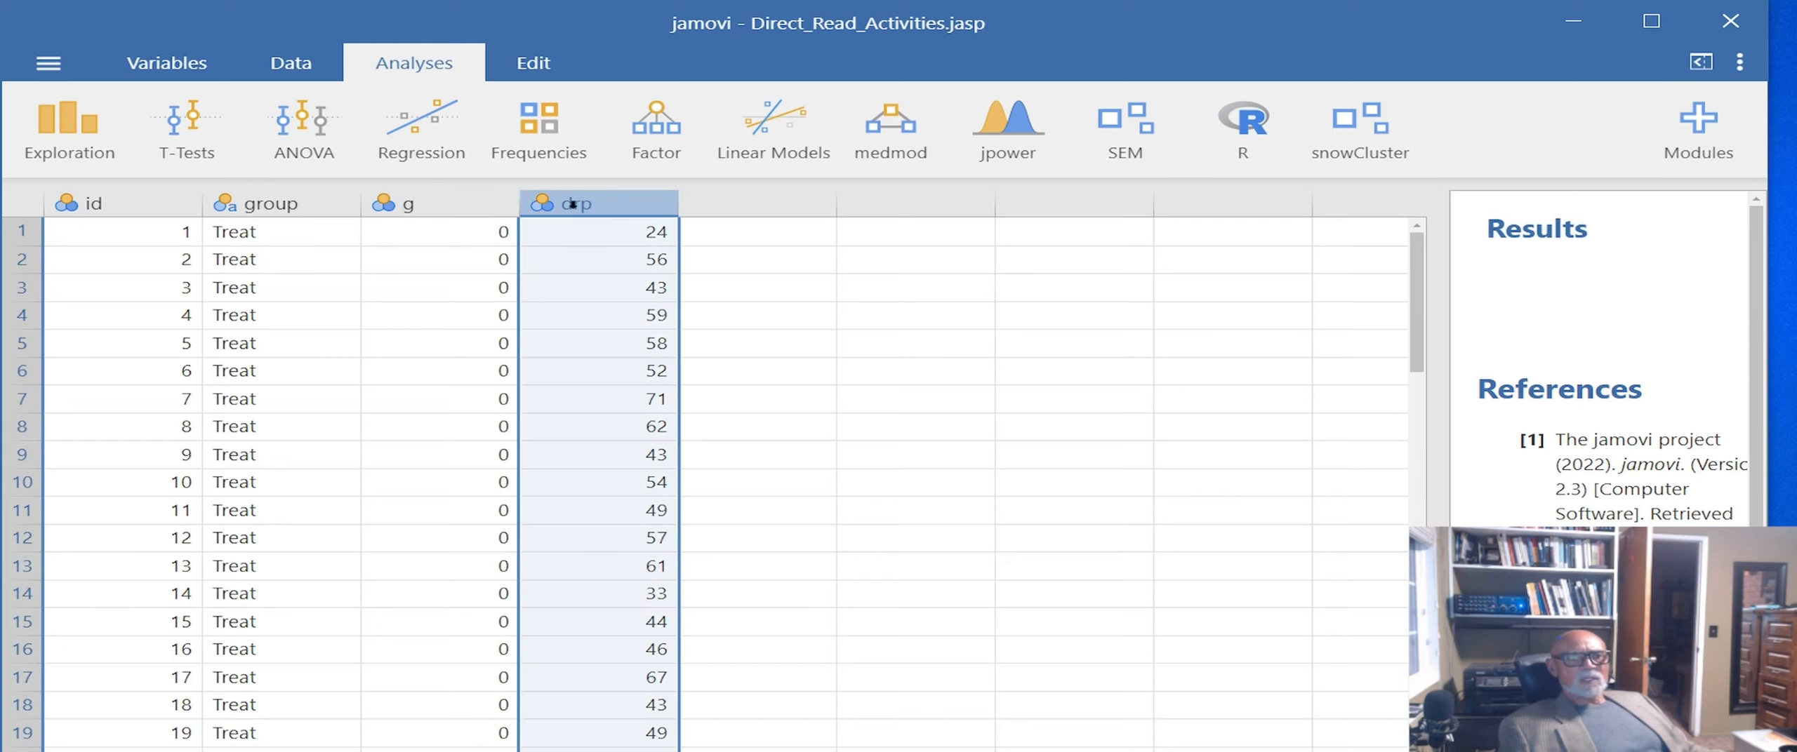
double_click(561, 204)
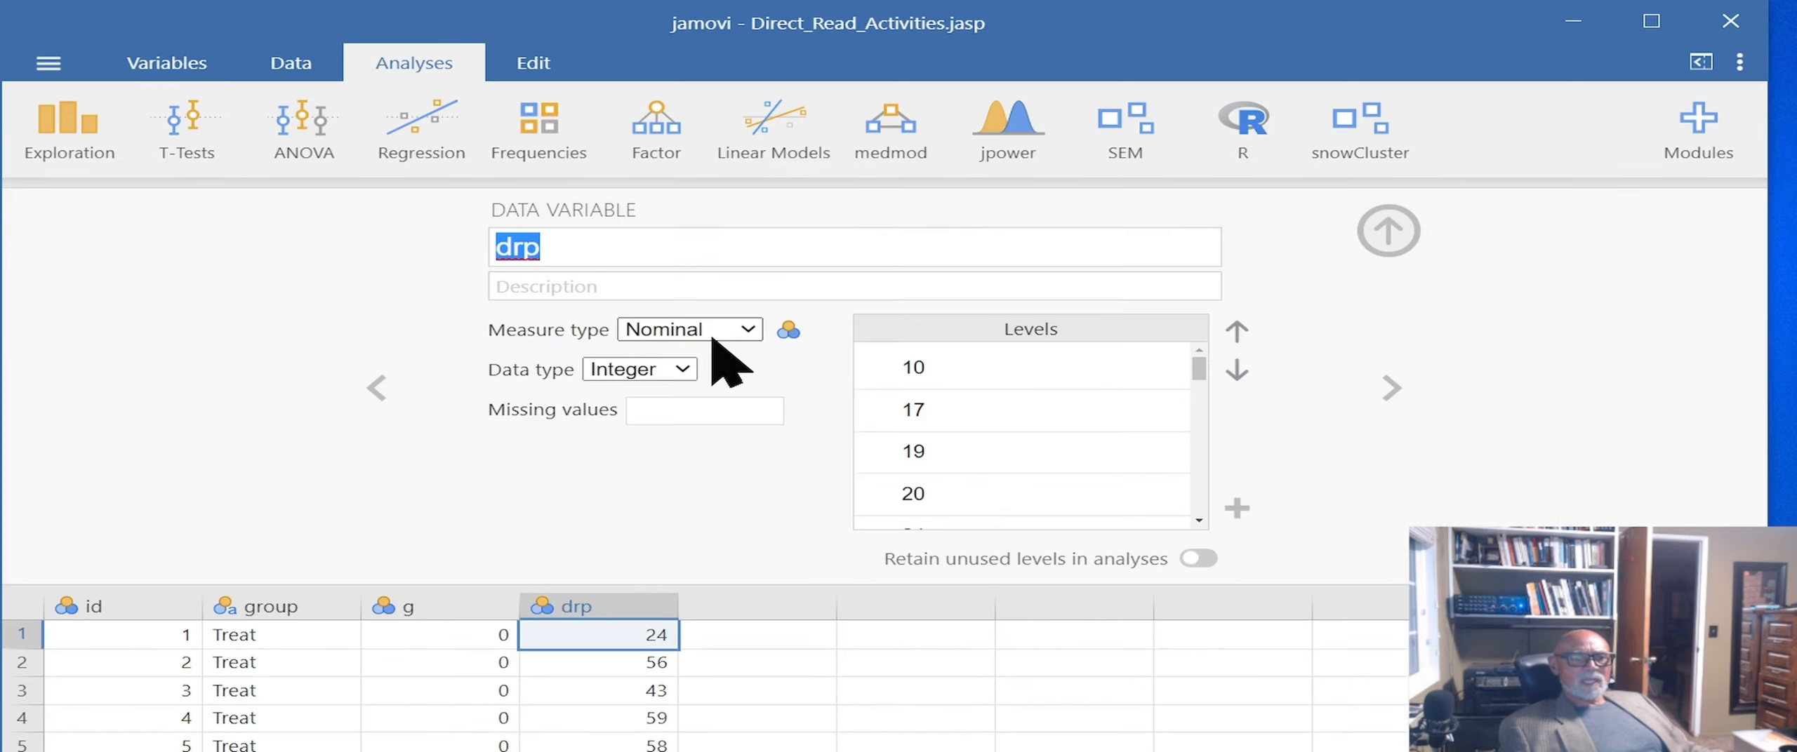
left_click(750, 326)
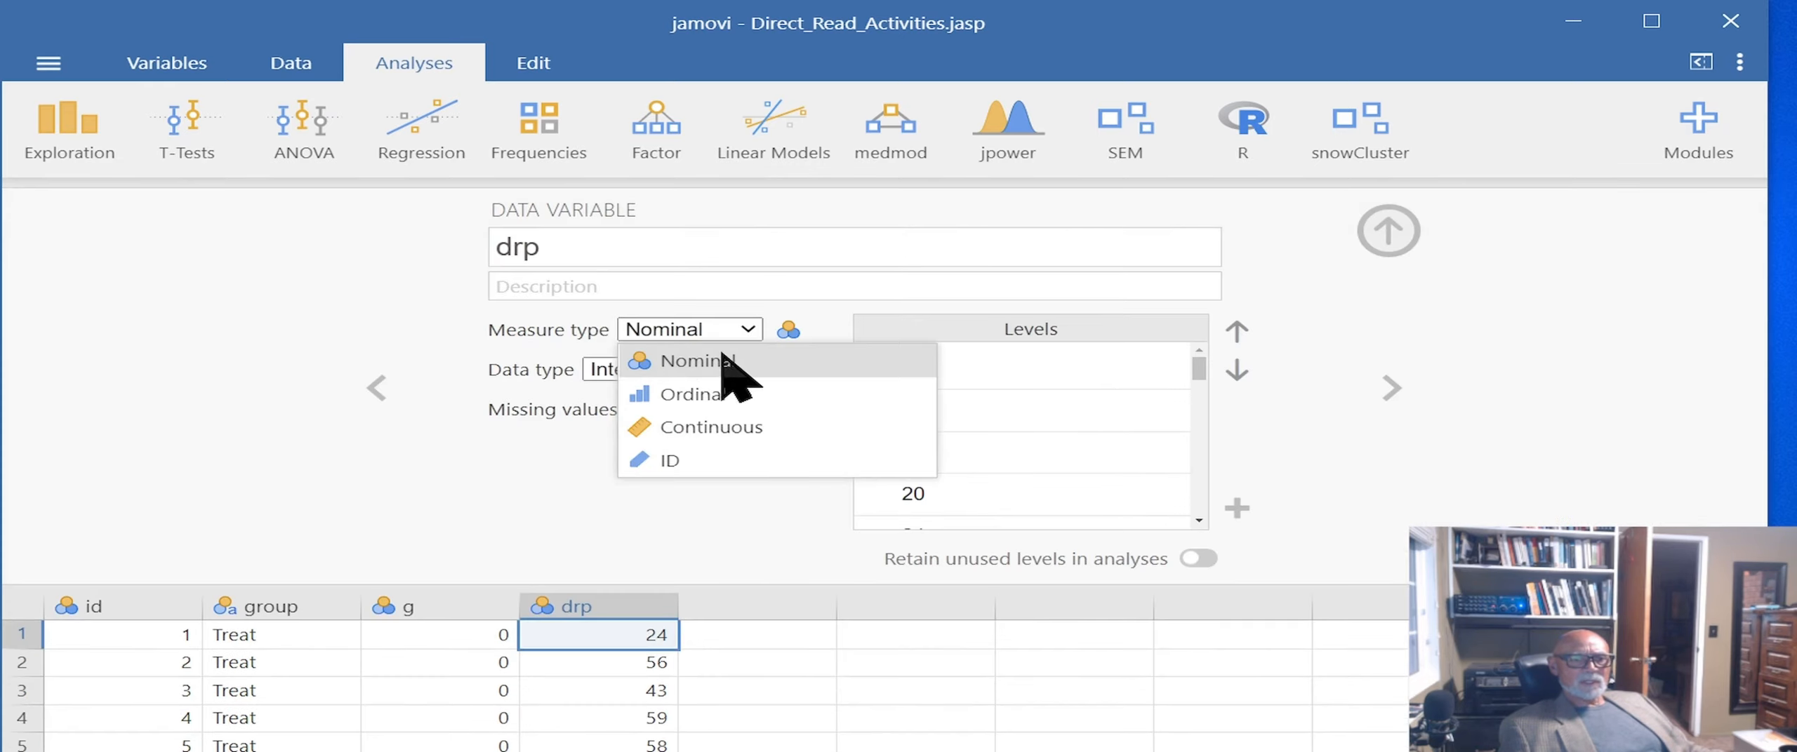
left_click(710, 428)
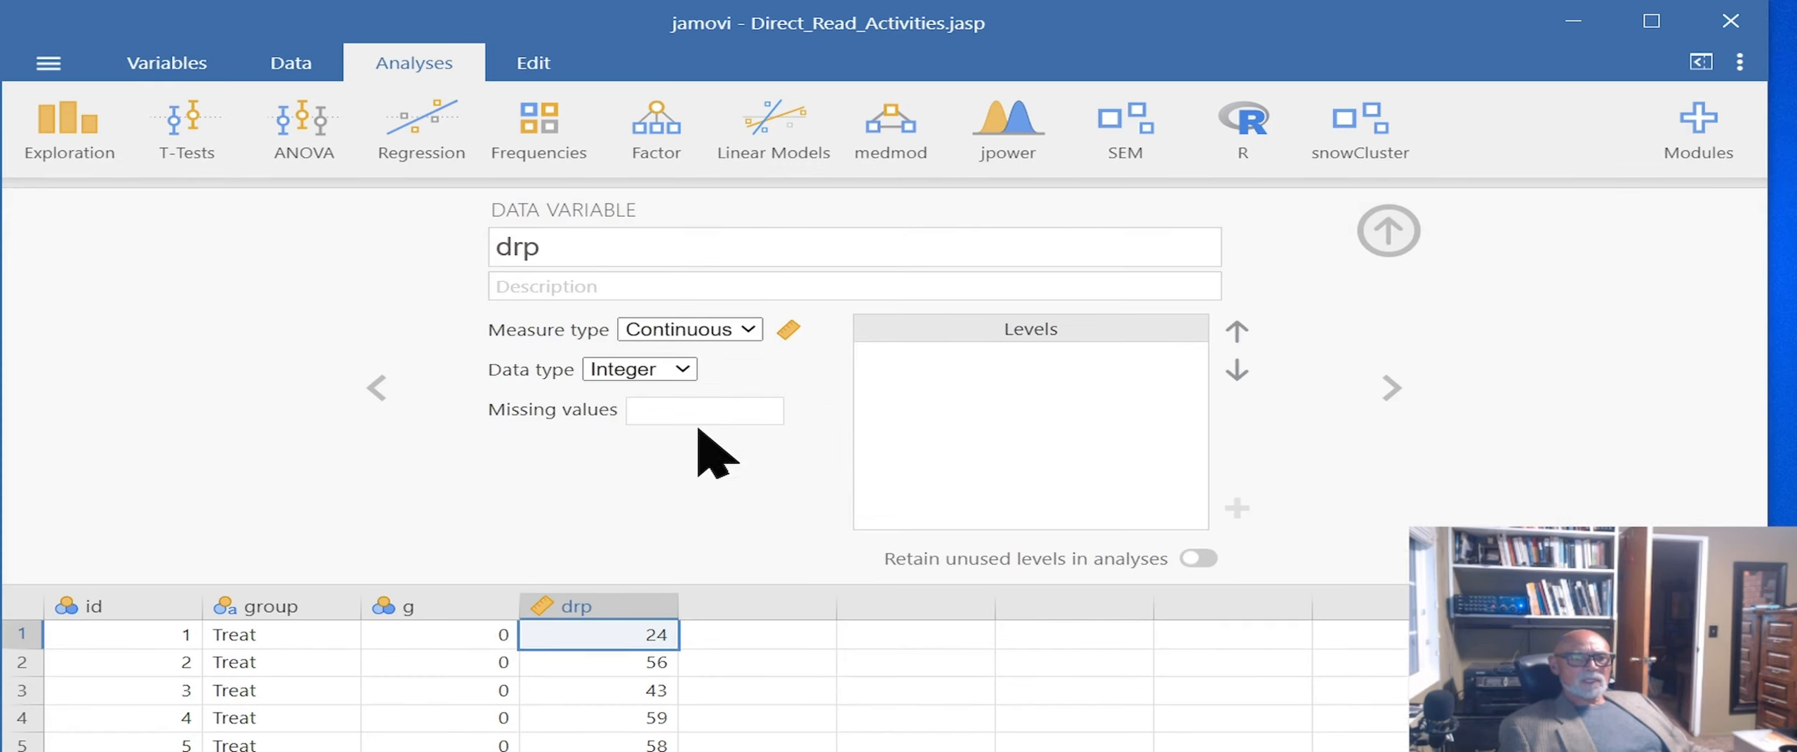
left_click(1388, 233)
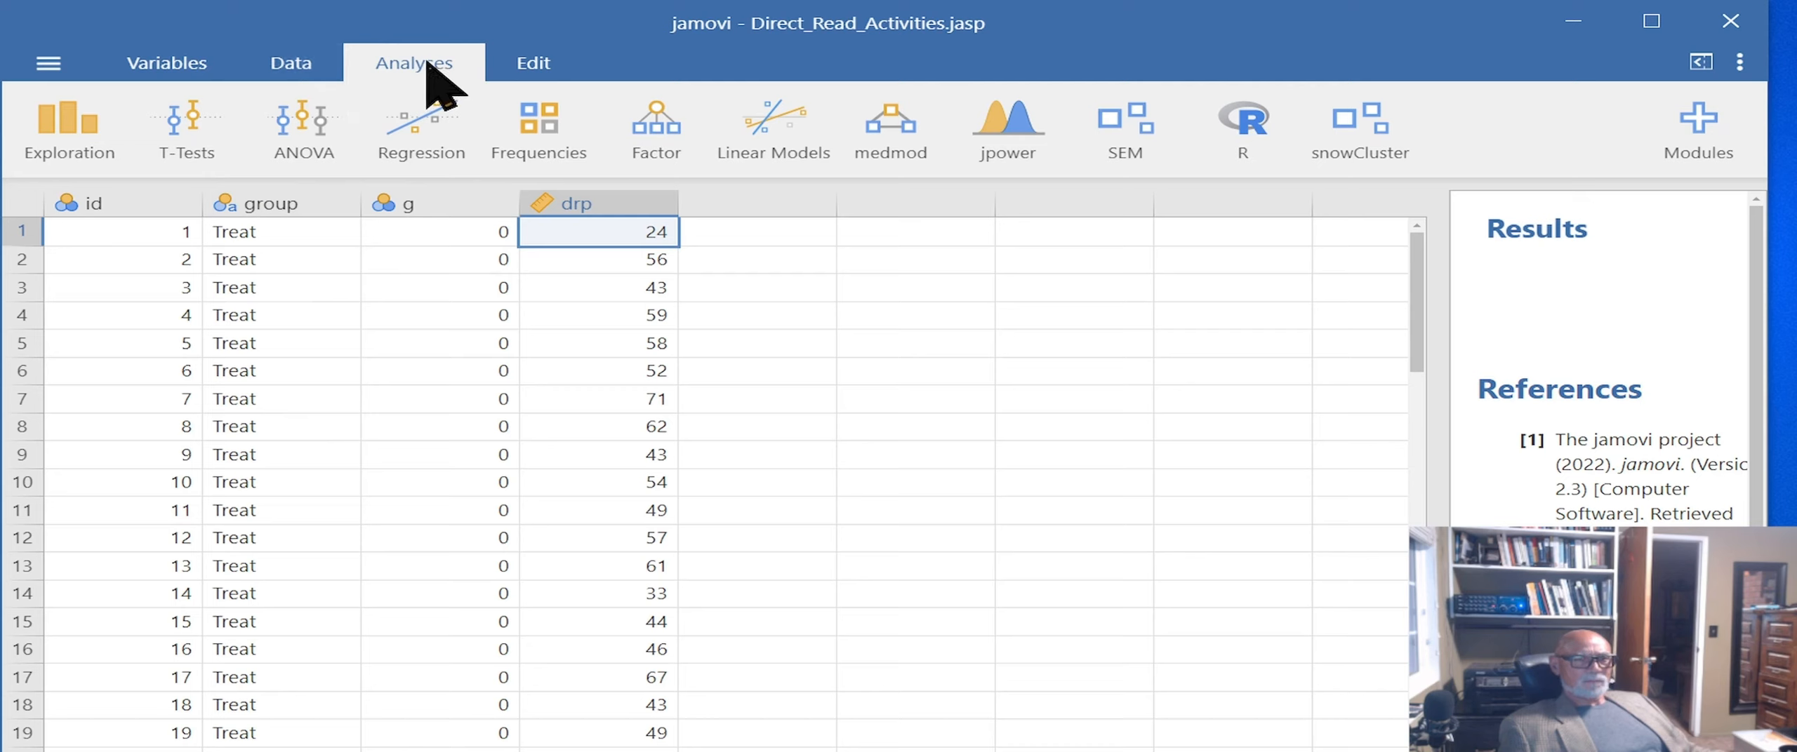
Create an Independent Samples T-Test with group as the grouping variable and drp as the dependent variable
left_click(191, 133)
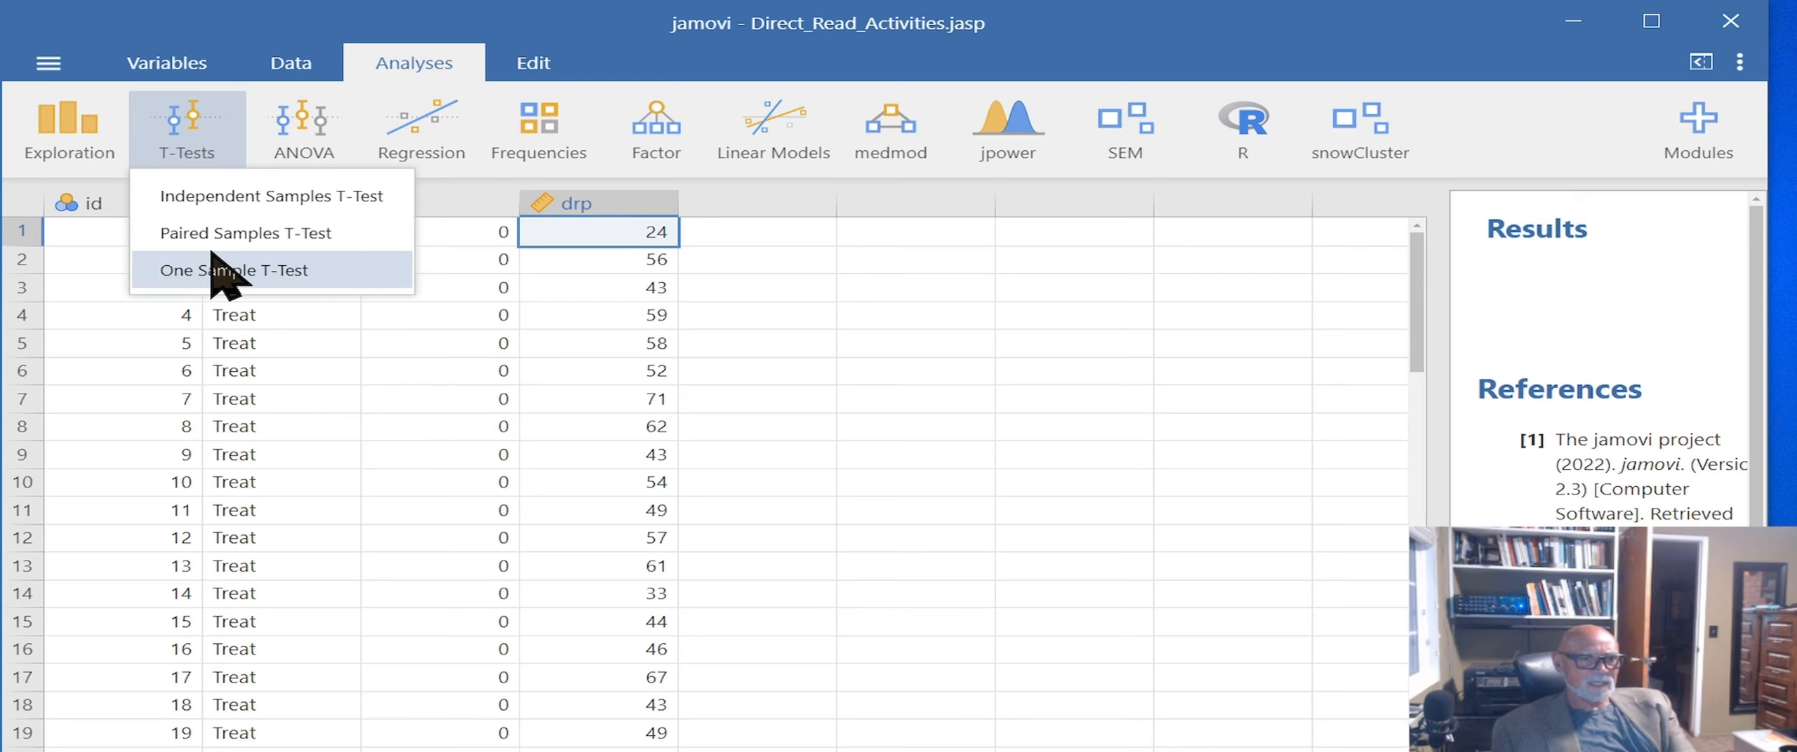
left_click(242, 199)
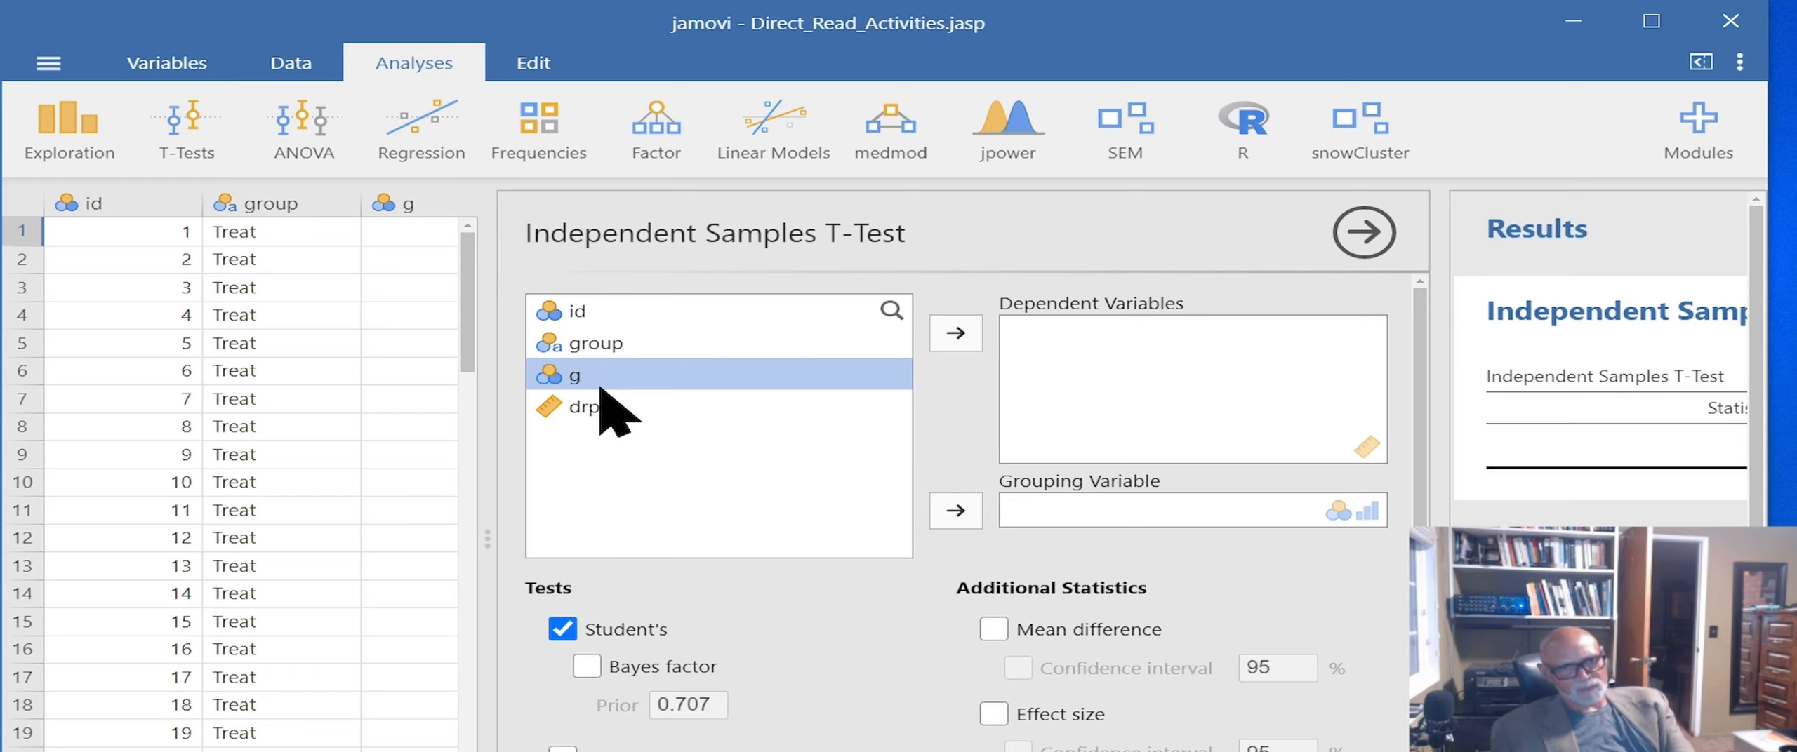
left_click(589, 344)
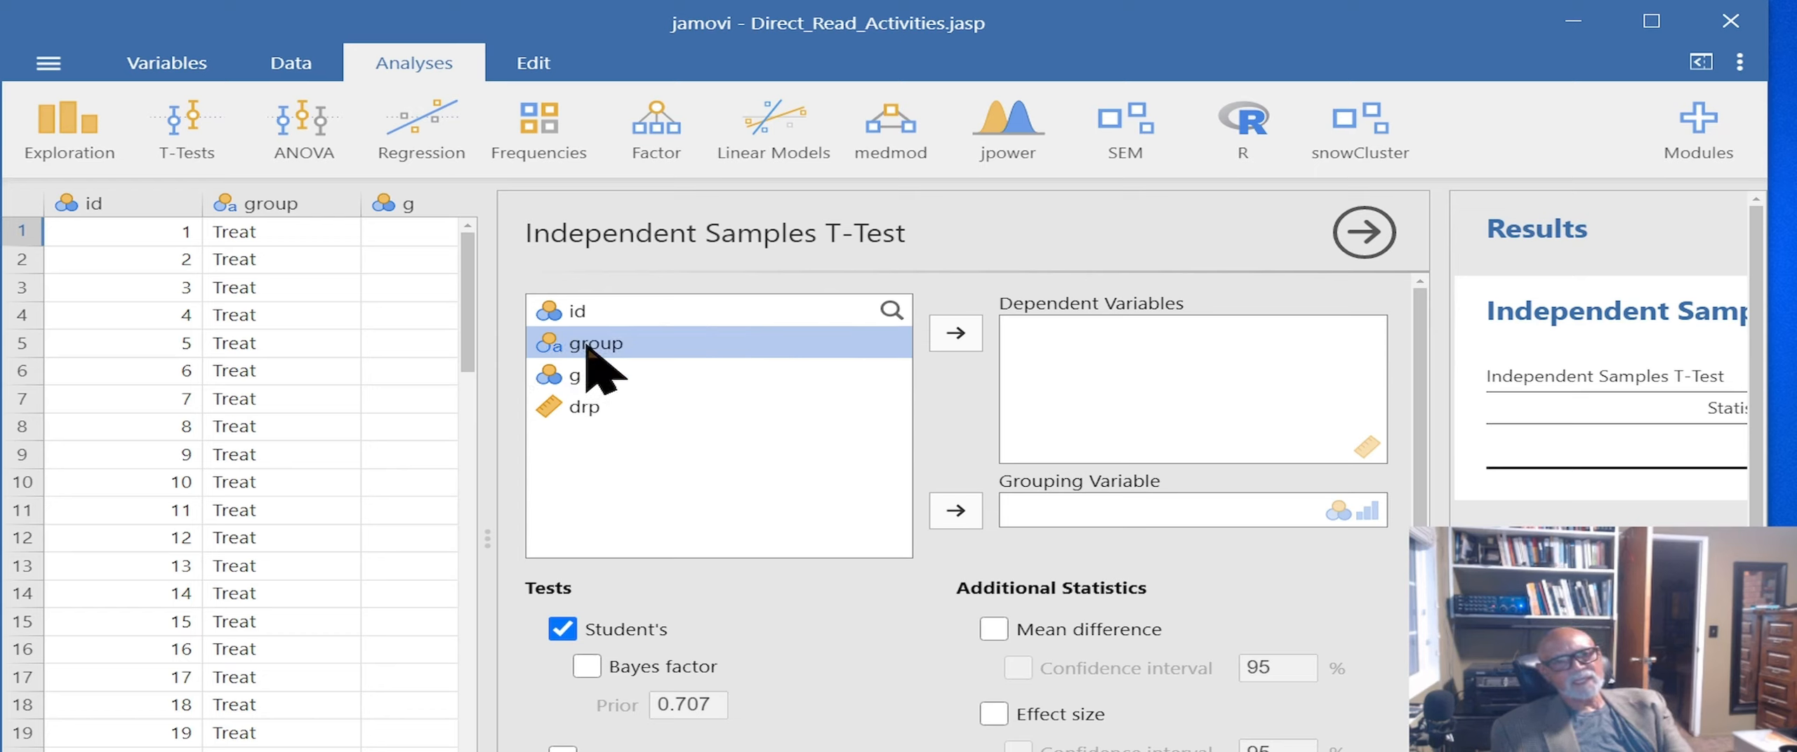
left_click(956, 511)
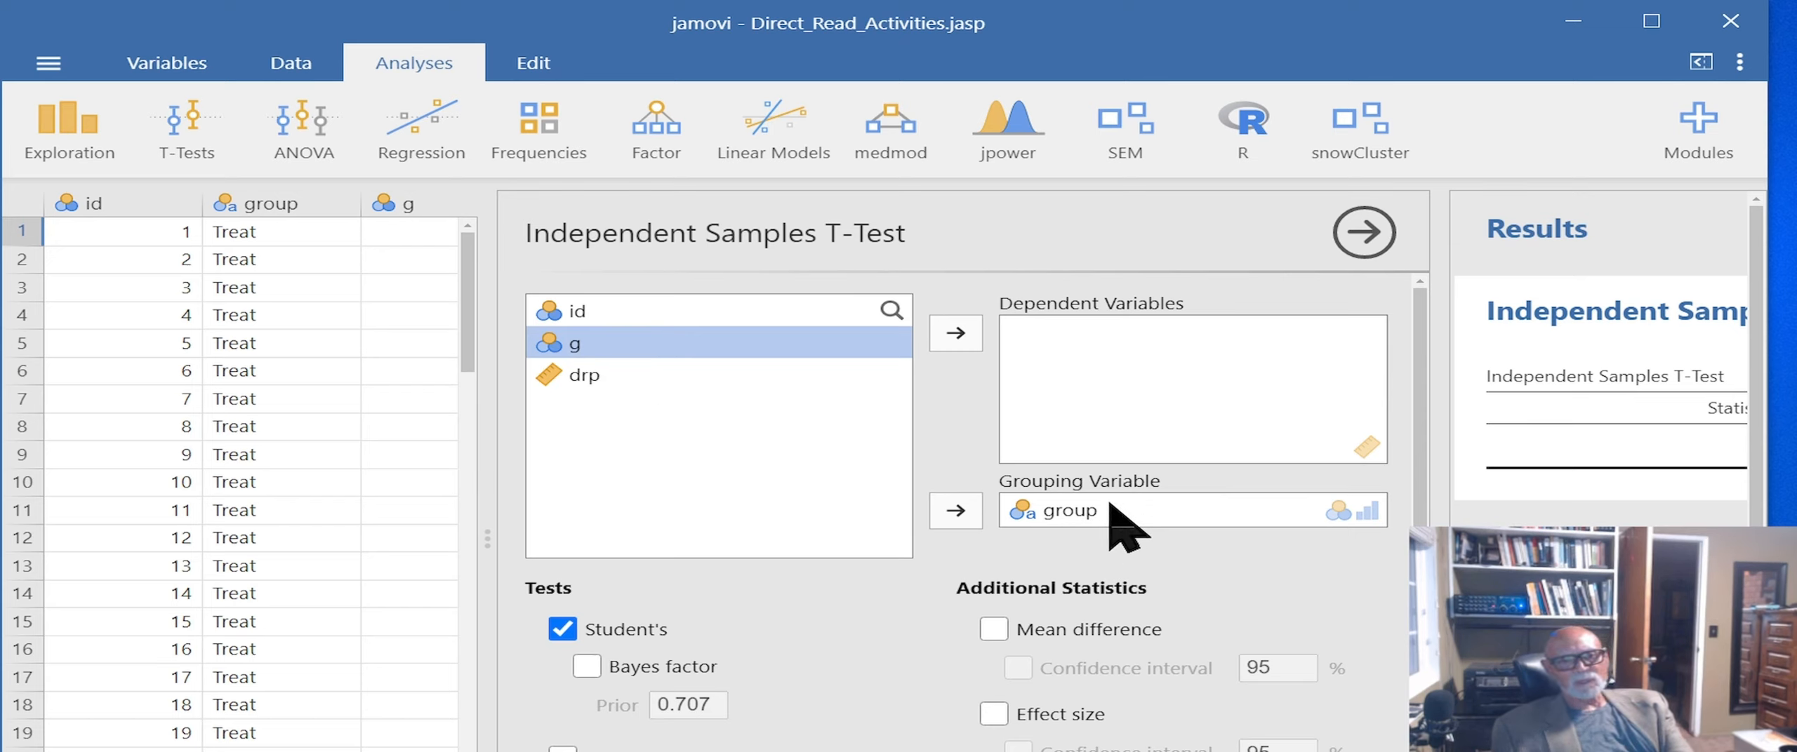
left_click(584, 379)
left_click(961, 335)
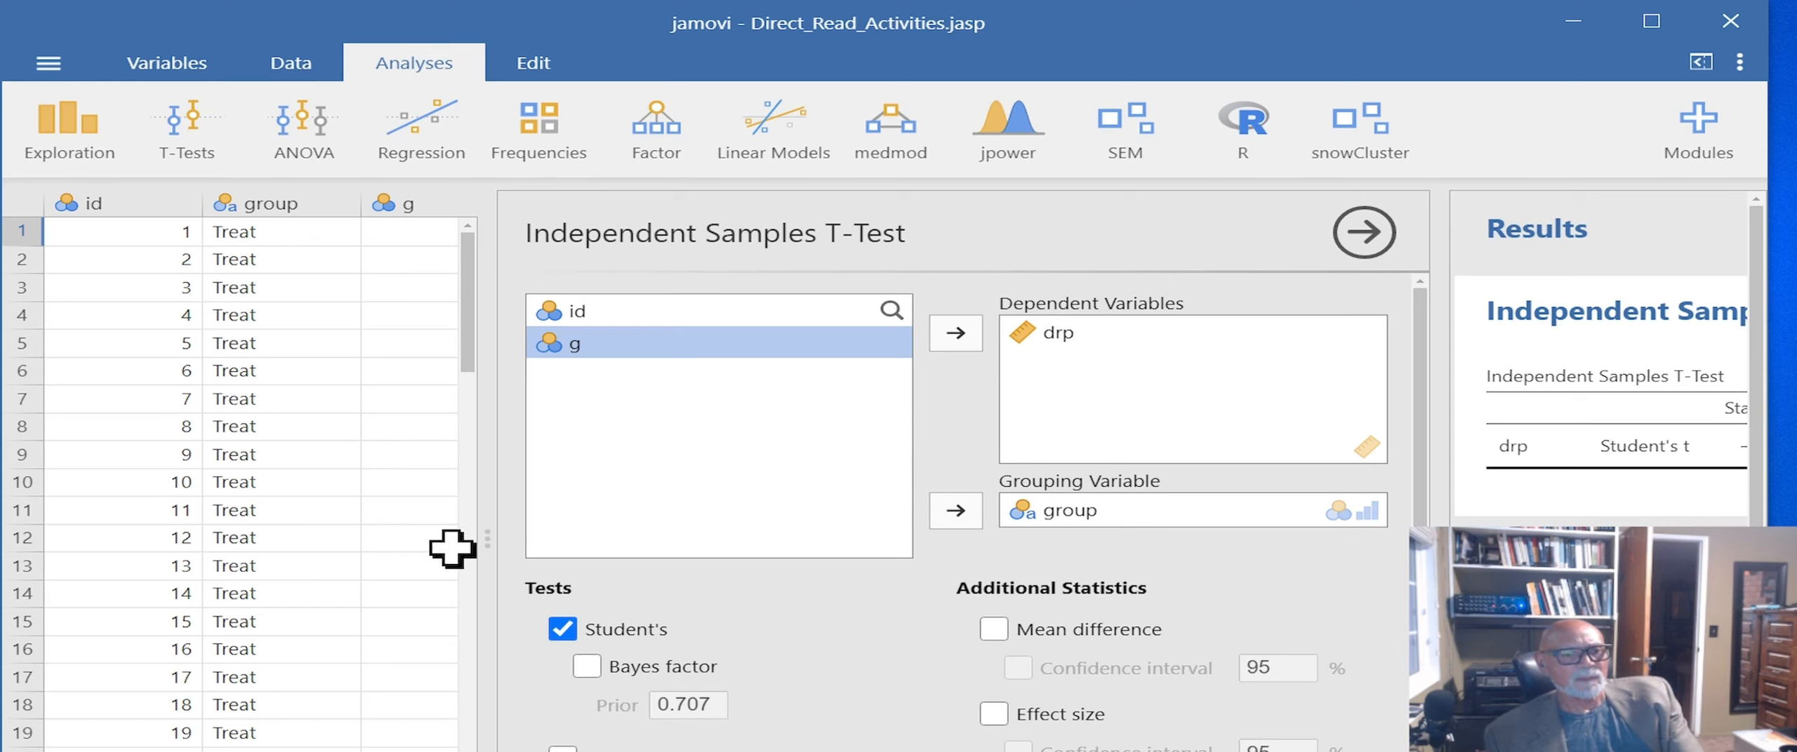
Add the mean difference, effect size with its 95% confidence interval, descriptives and descriptives plots to the t-test
scroll(666, 709, "down", 3)
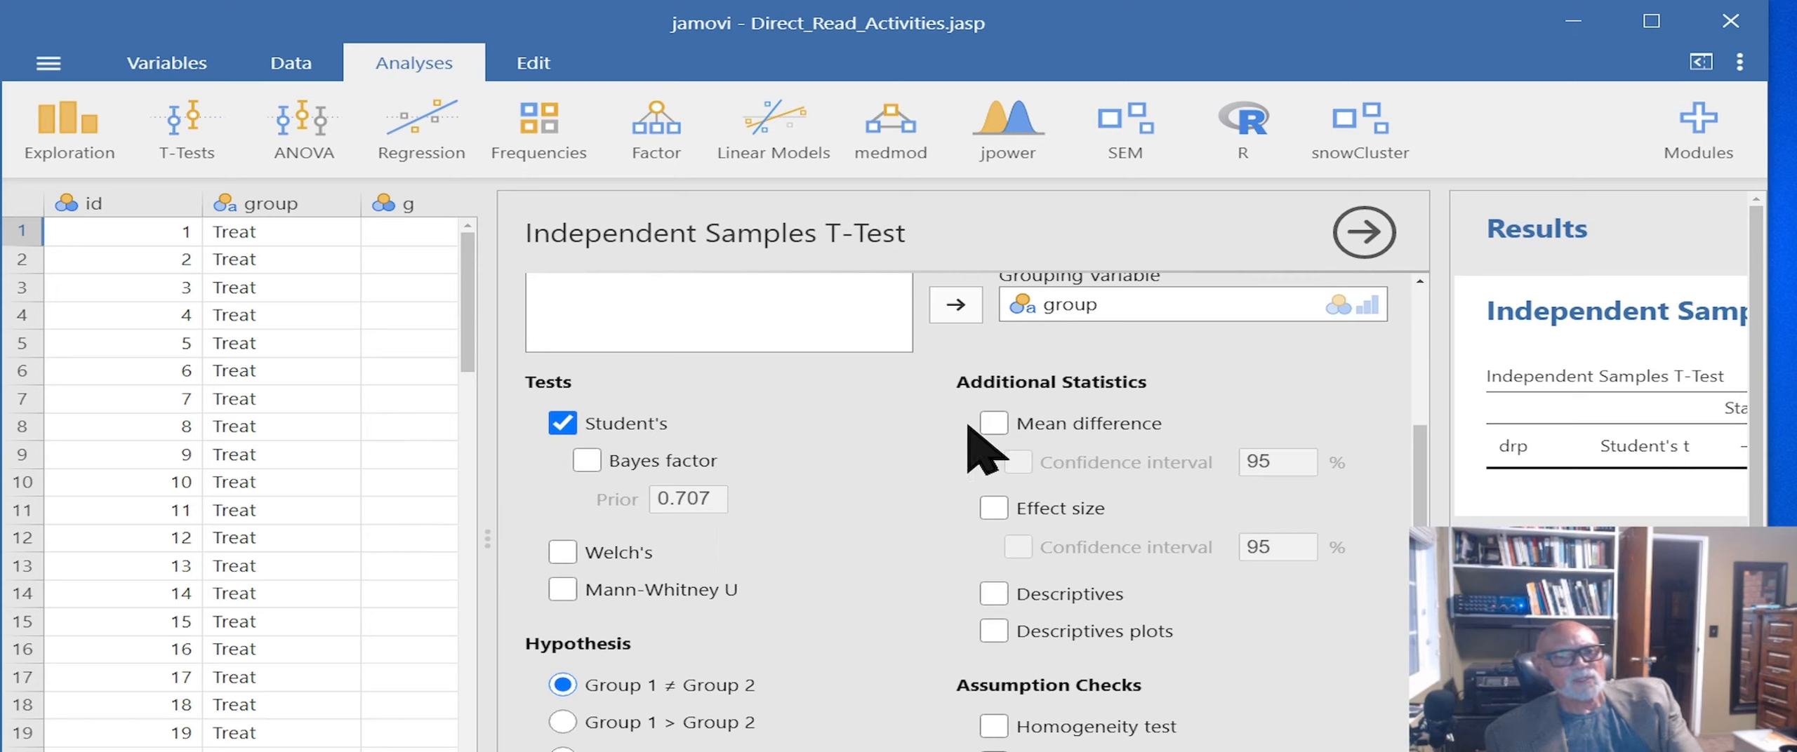
left_click(992, 421)
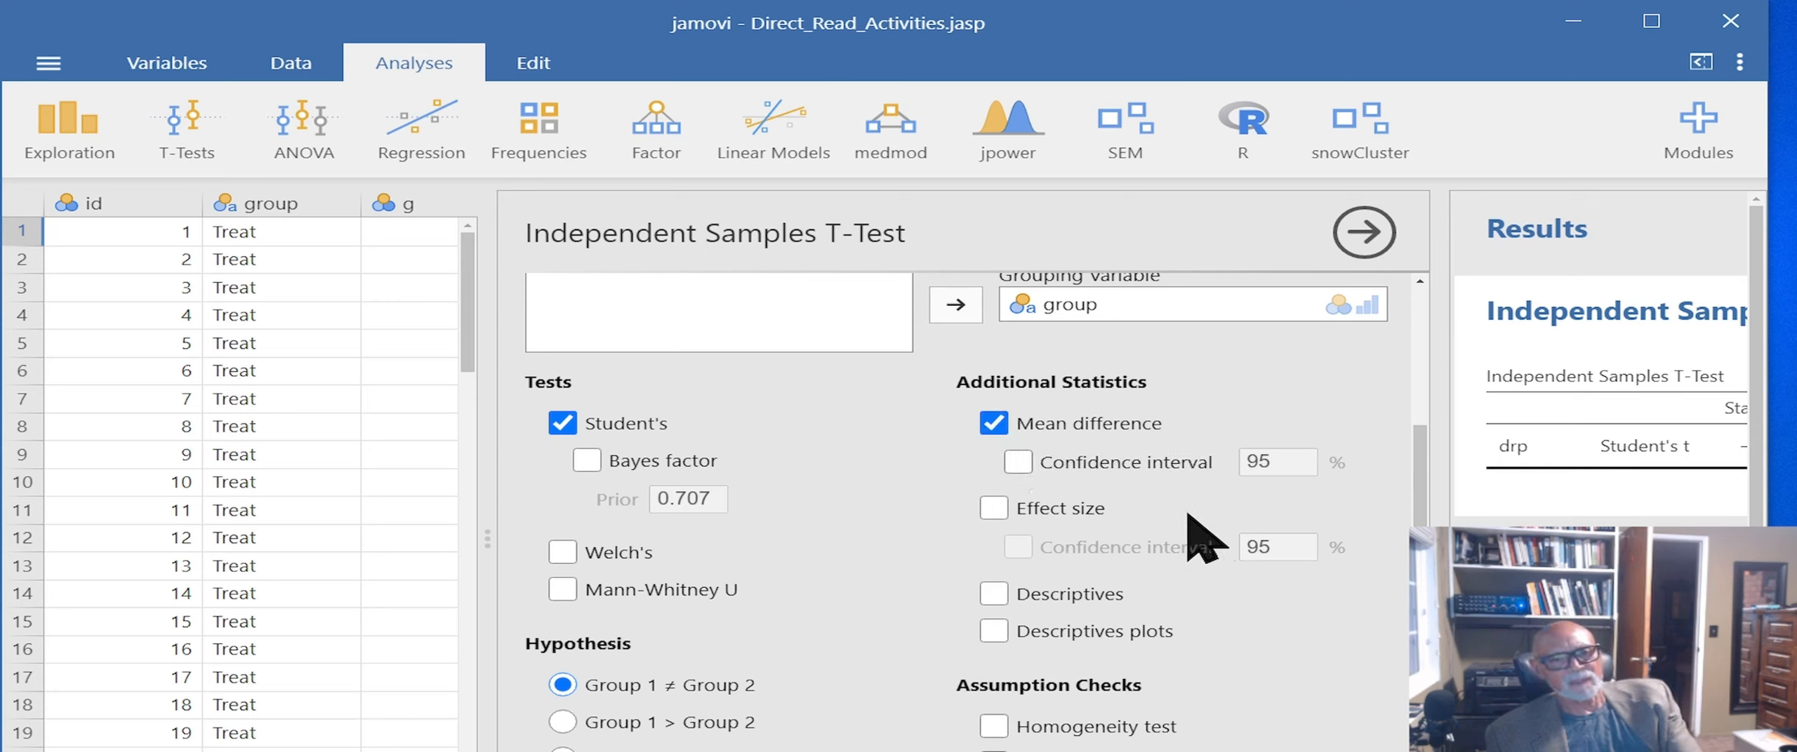
left_click(993, 508)
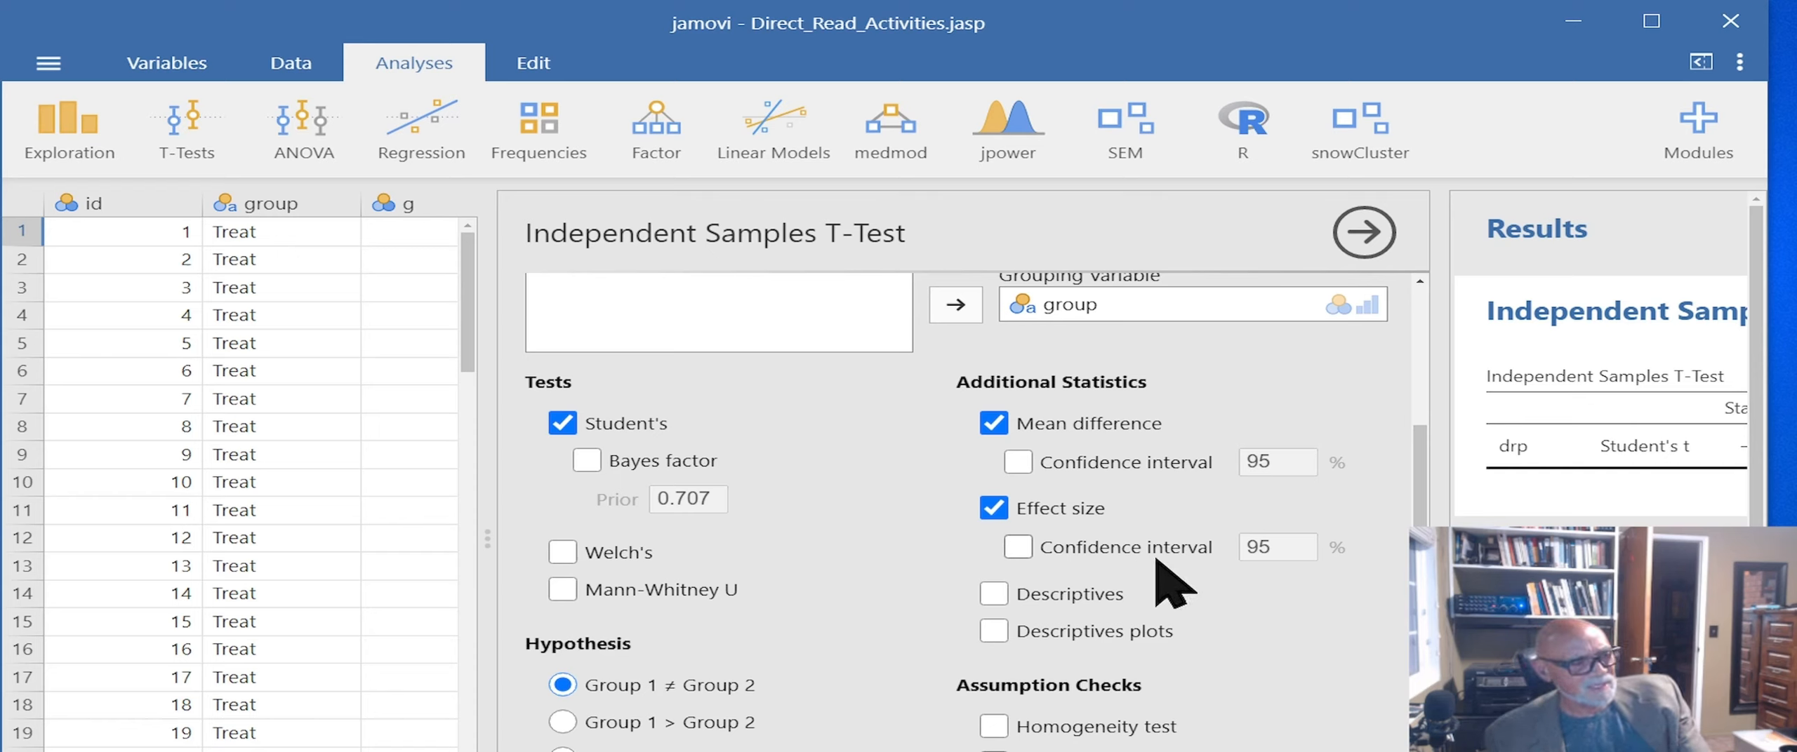
left_click(1018, 547)
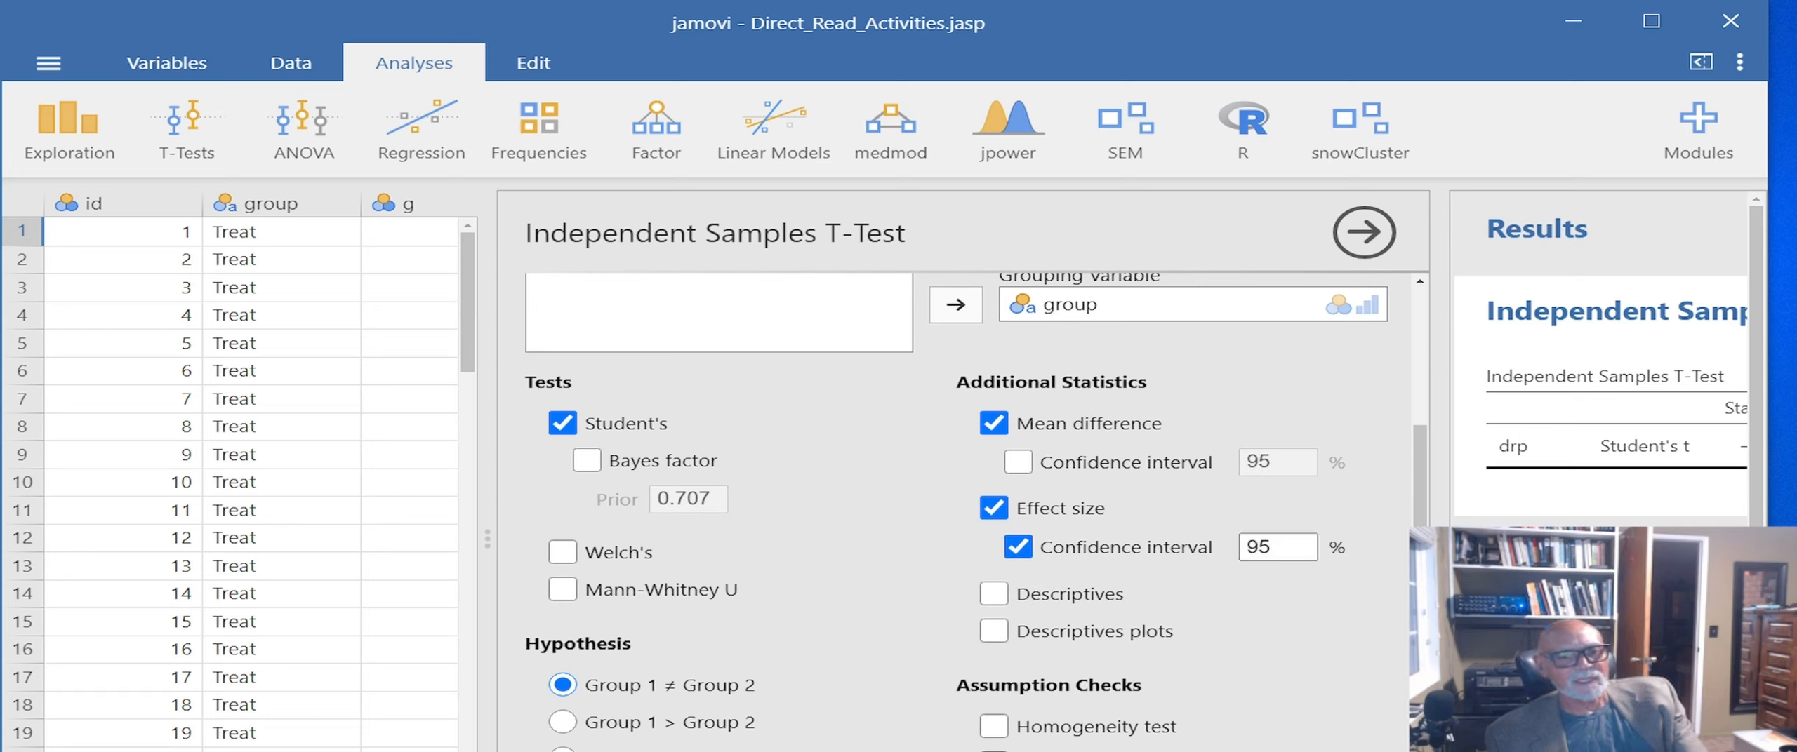
left_click(992, 594)
left_click(996, 631)
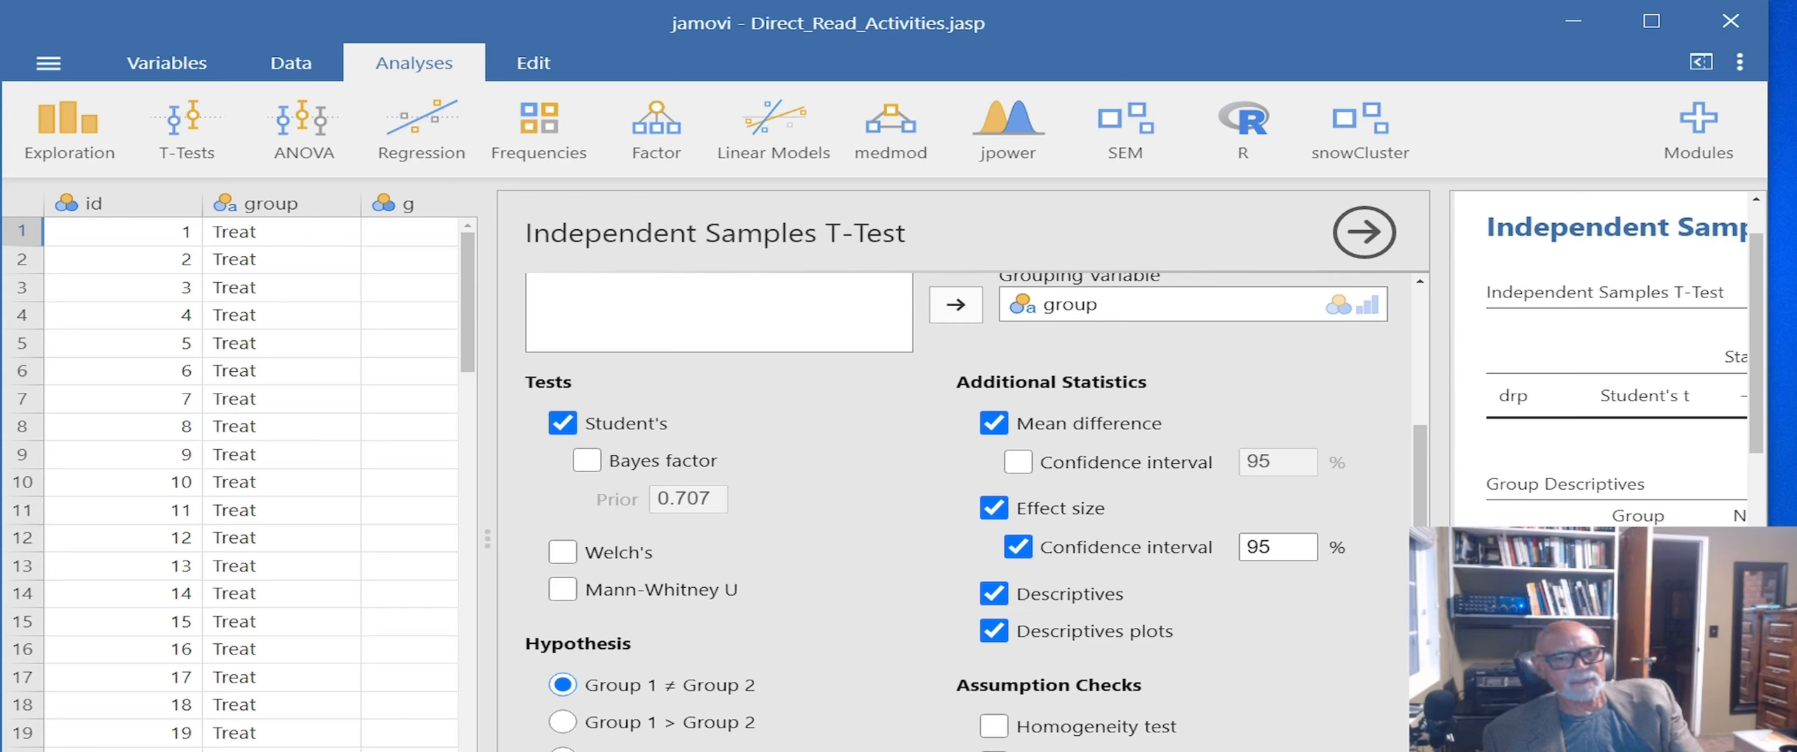
Enable the homogeneity test, normality test, Q-Q plot and Mann-Whitney U test, and close the analysis options
left_click(994, 727)
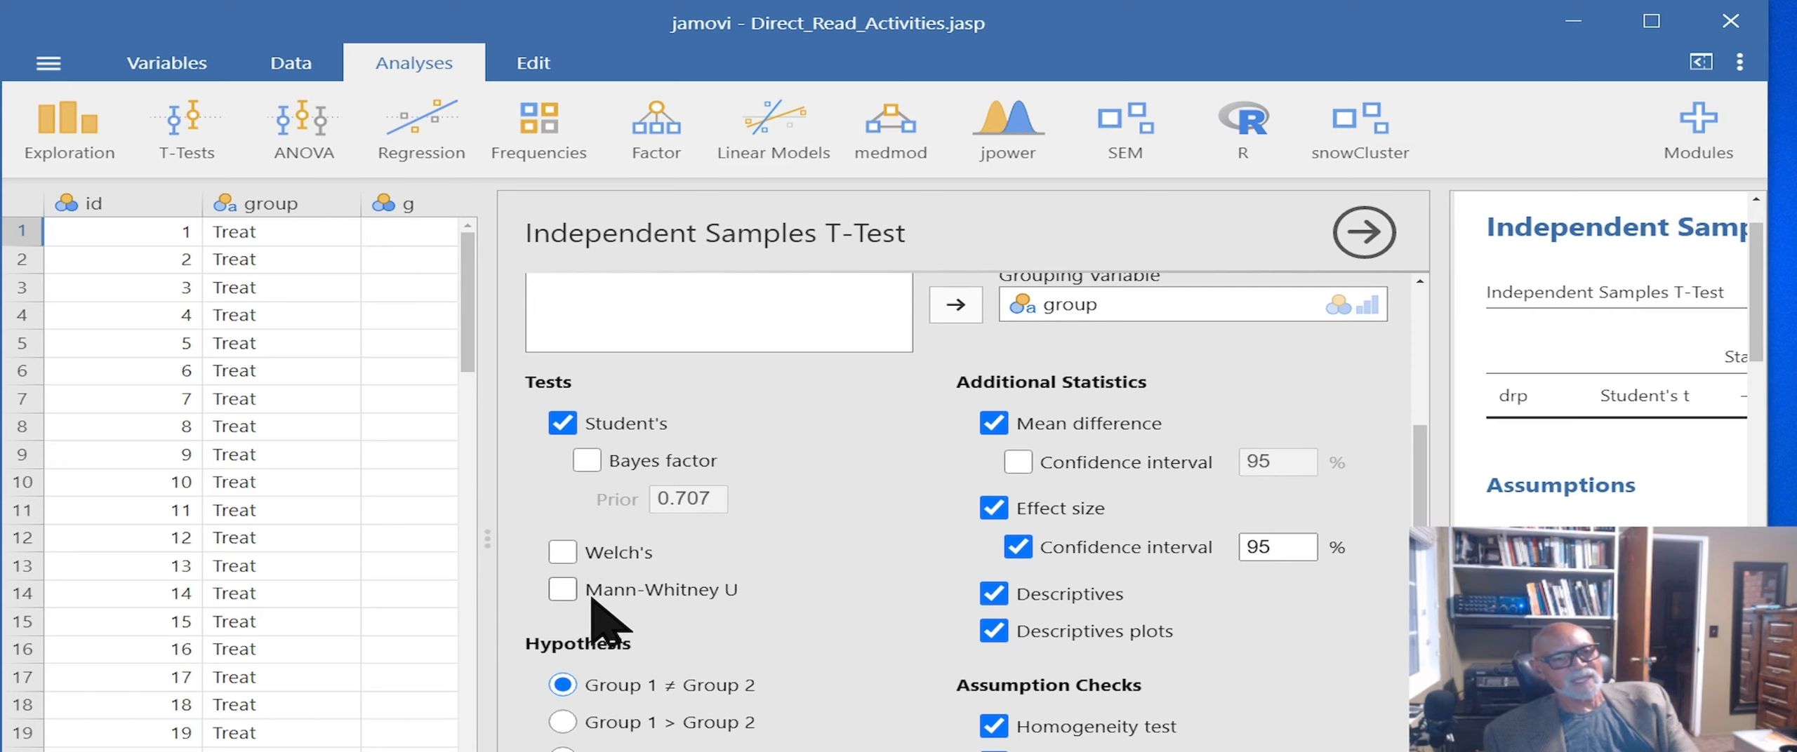
left_click(562, 589)
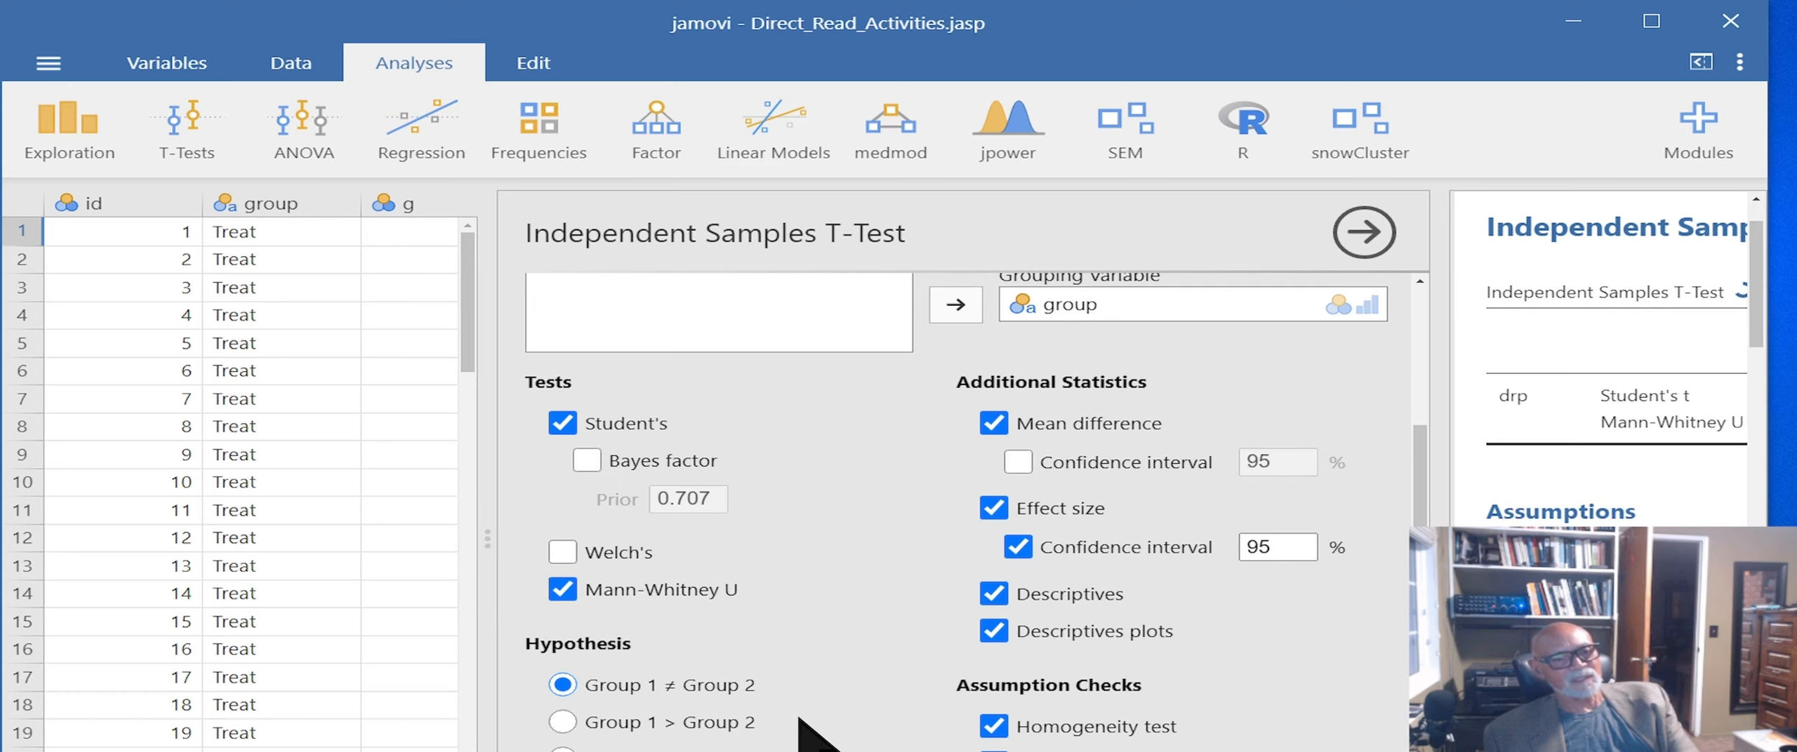
scroll(879, 737, "down", 1)
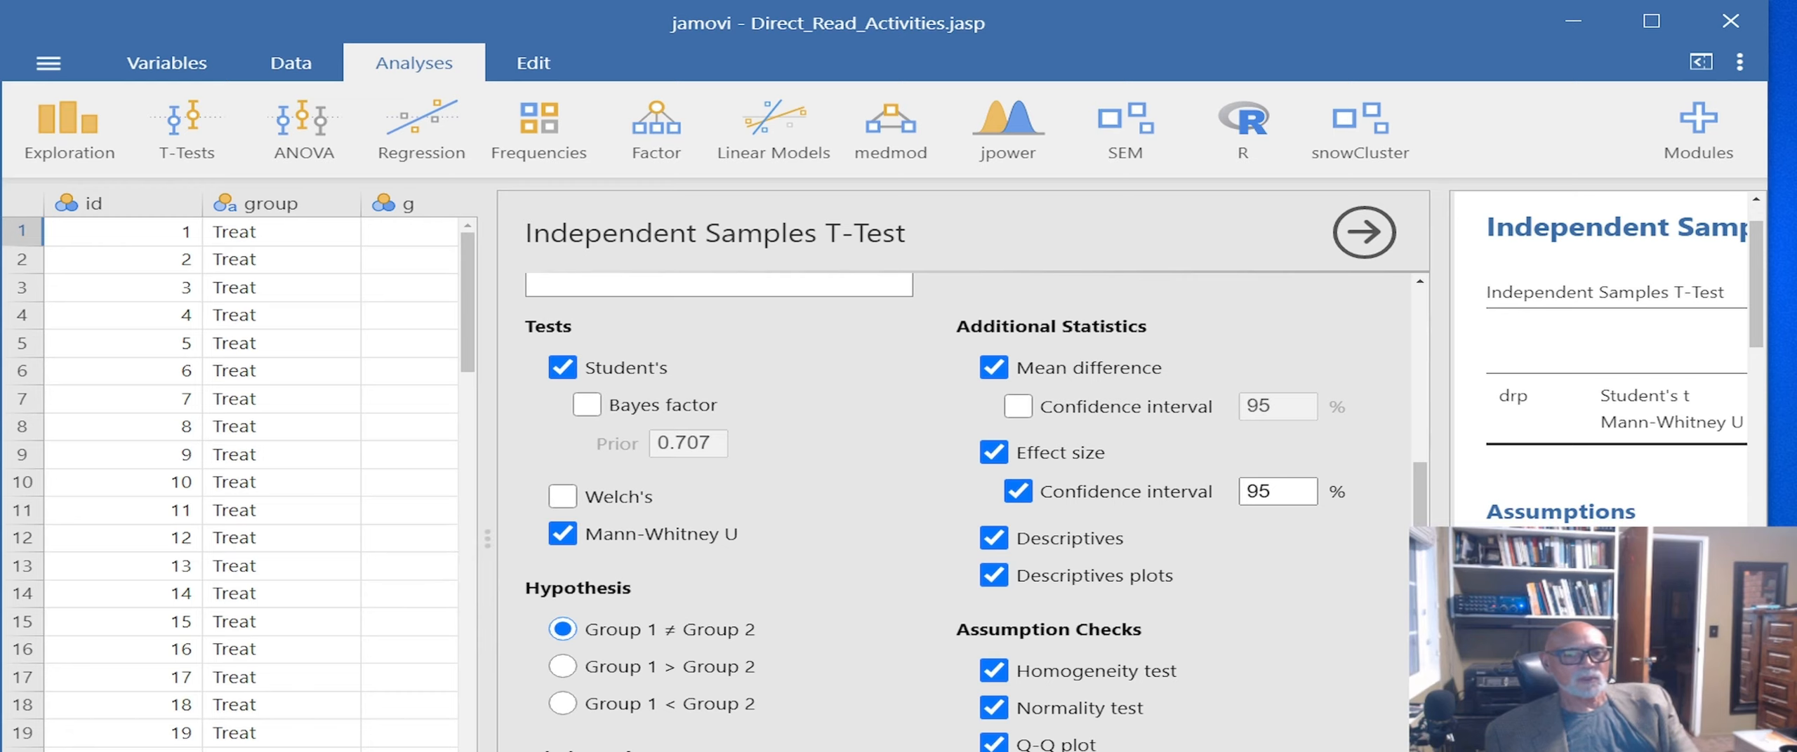
left_click(1382, 238)
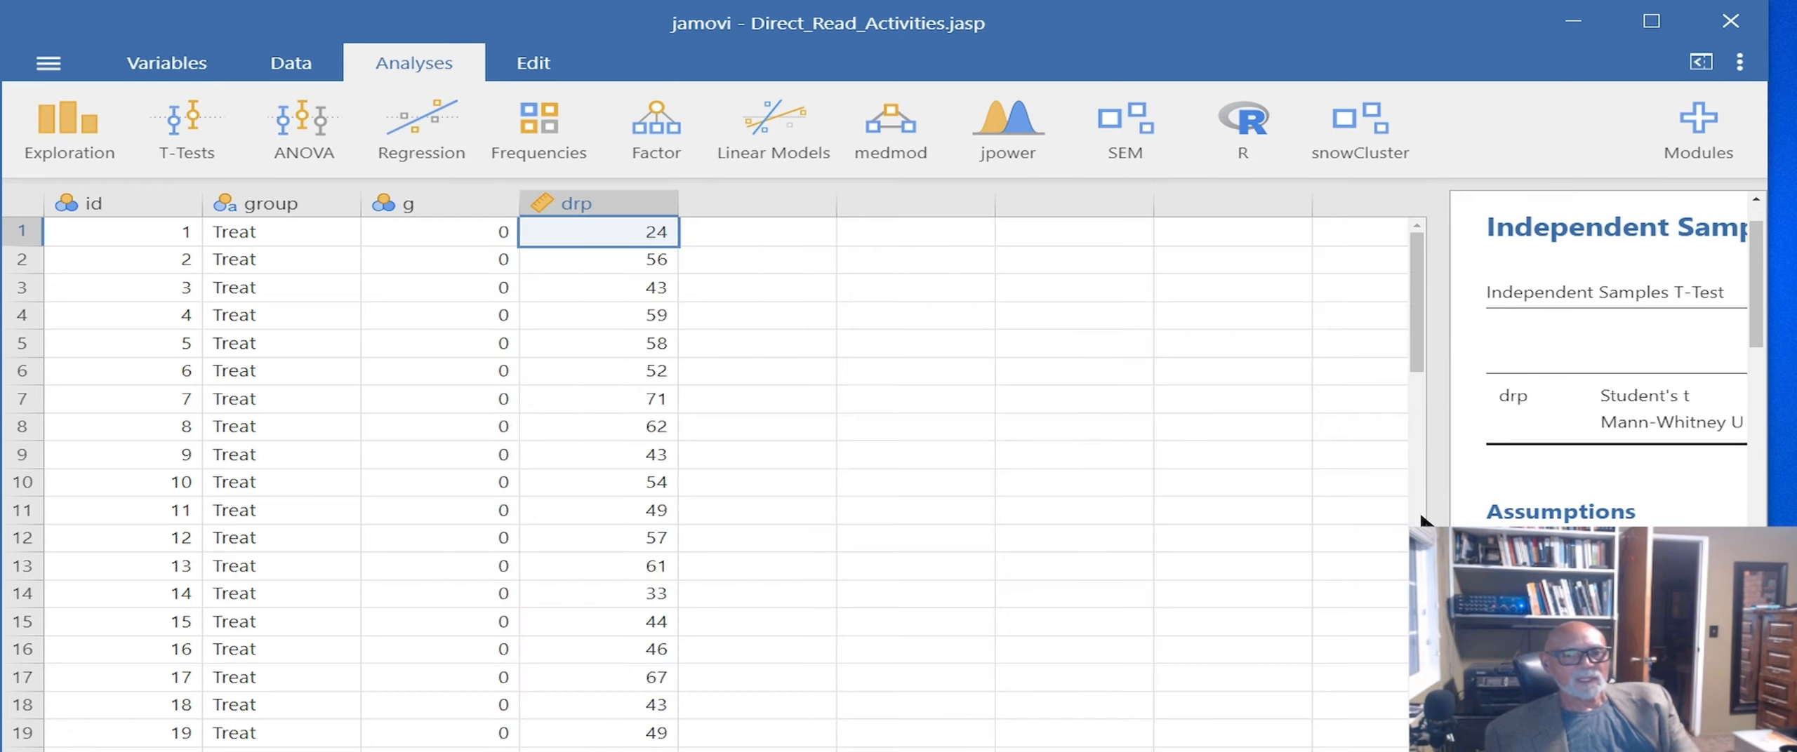
Expand the results area across the full window width, leaving the data and analysis options hidden
left_click_drag(1442, 514, 8, 571)
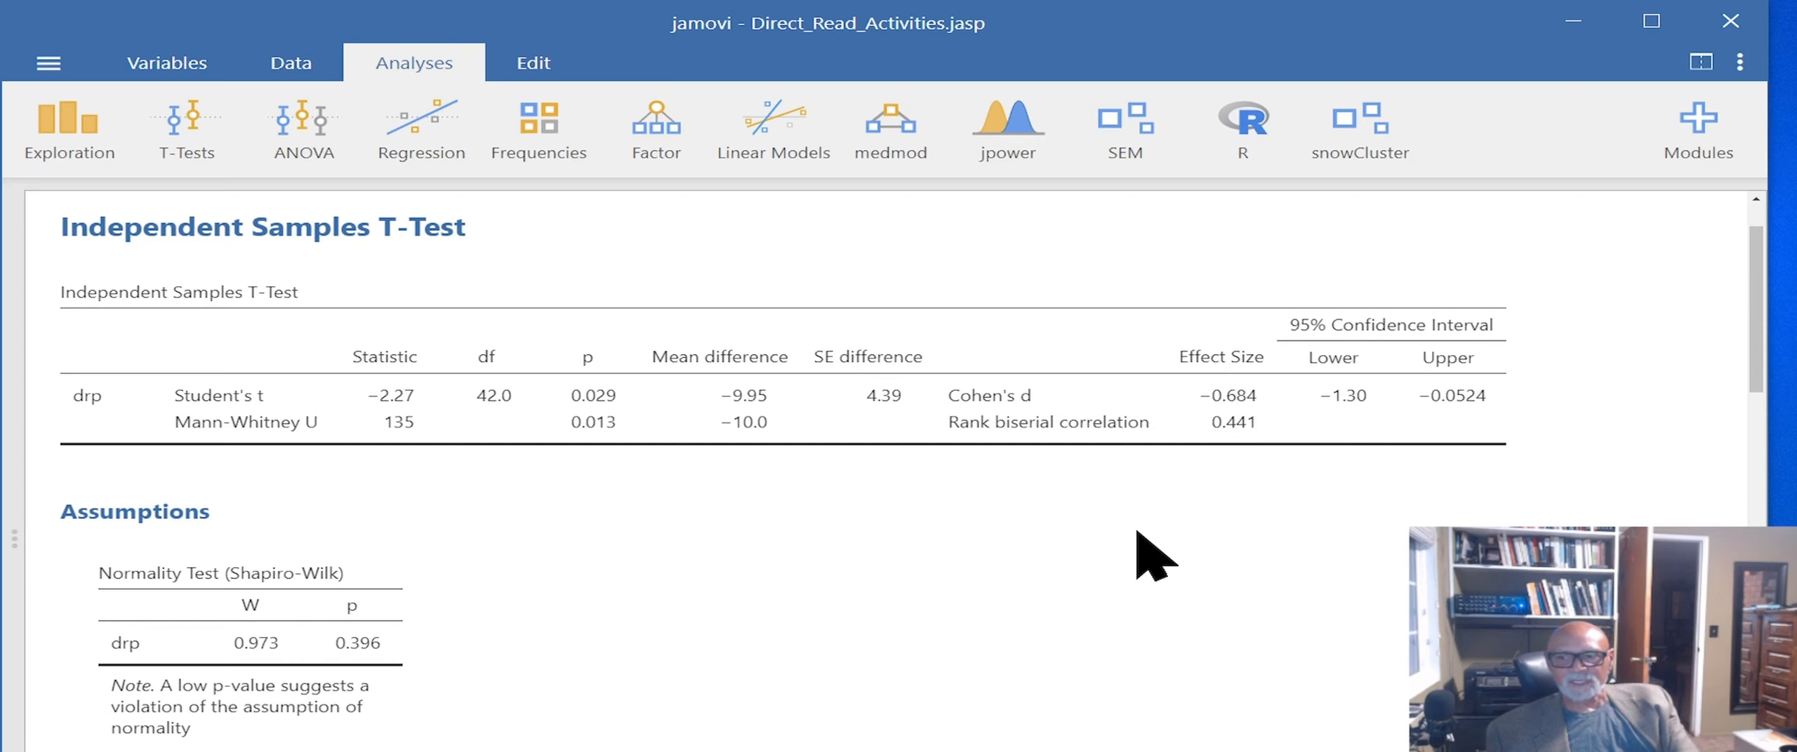
scroll(1141, 551, "down", 3)
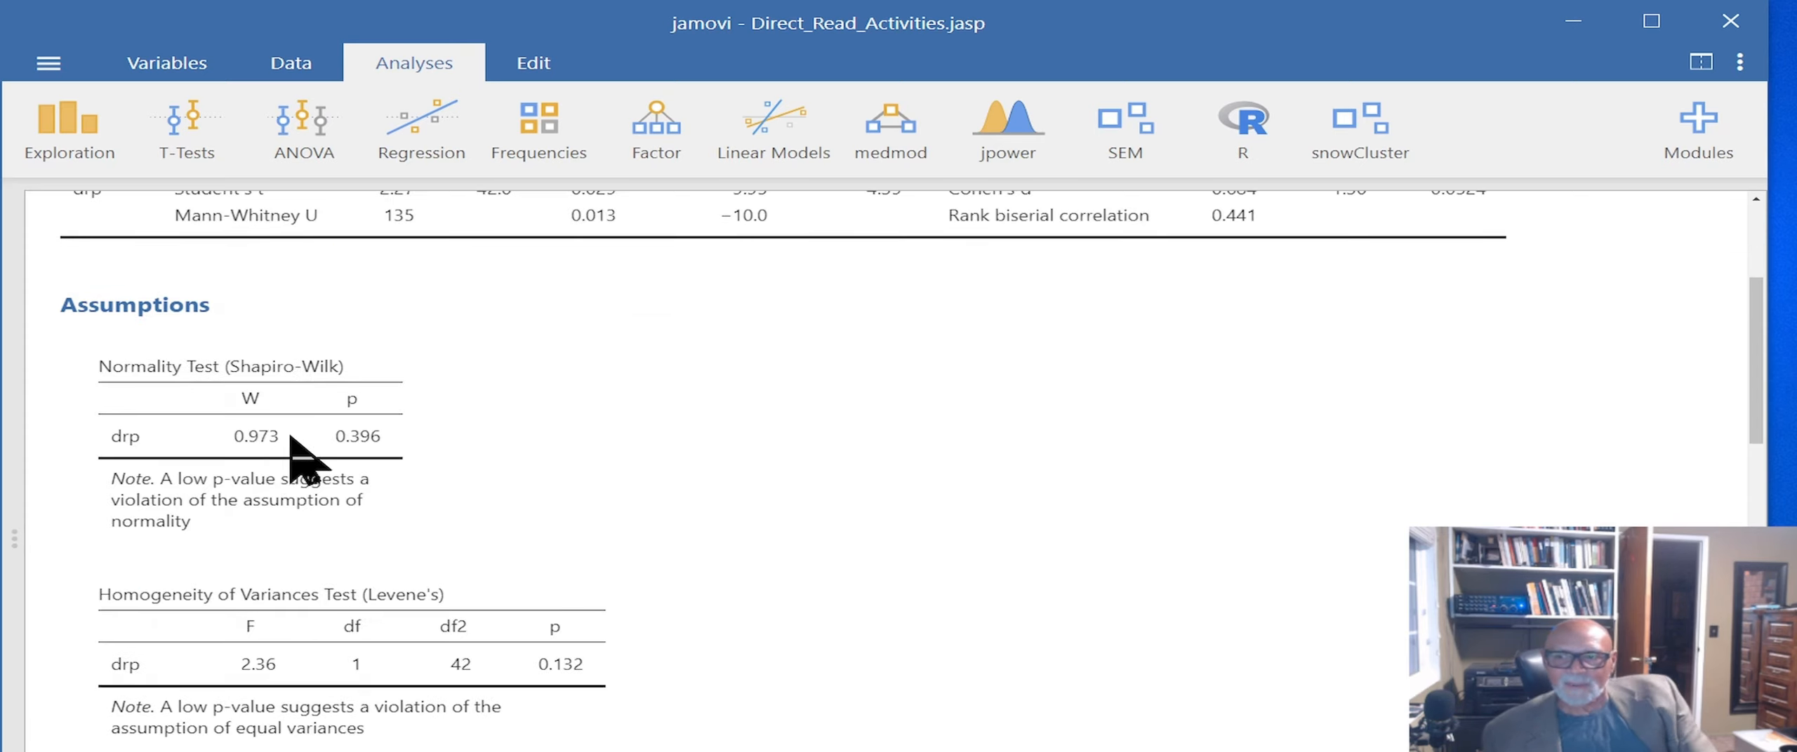
left_click(322, 425)
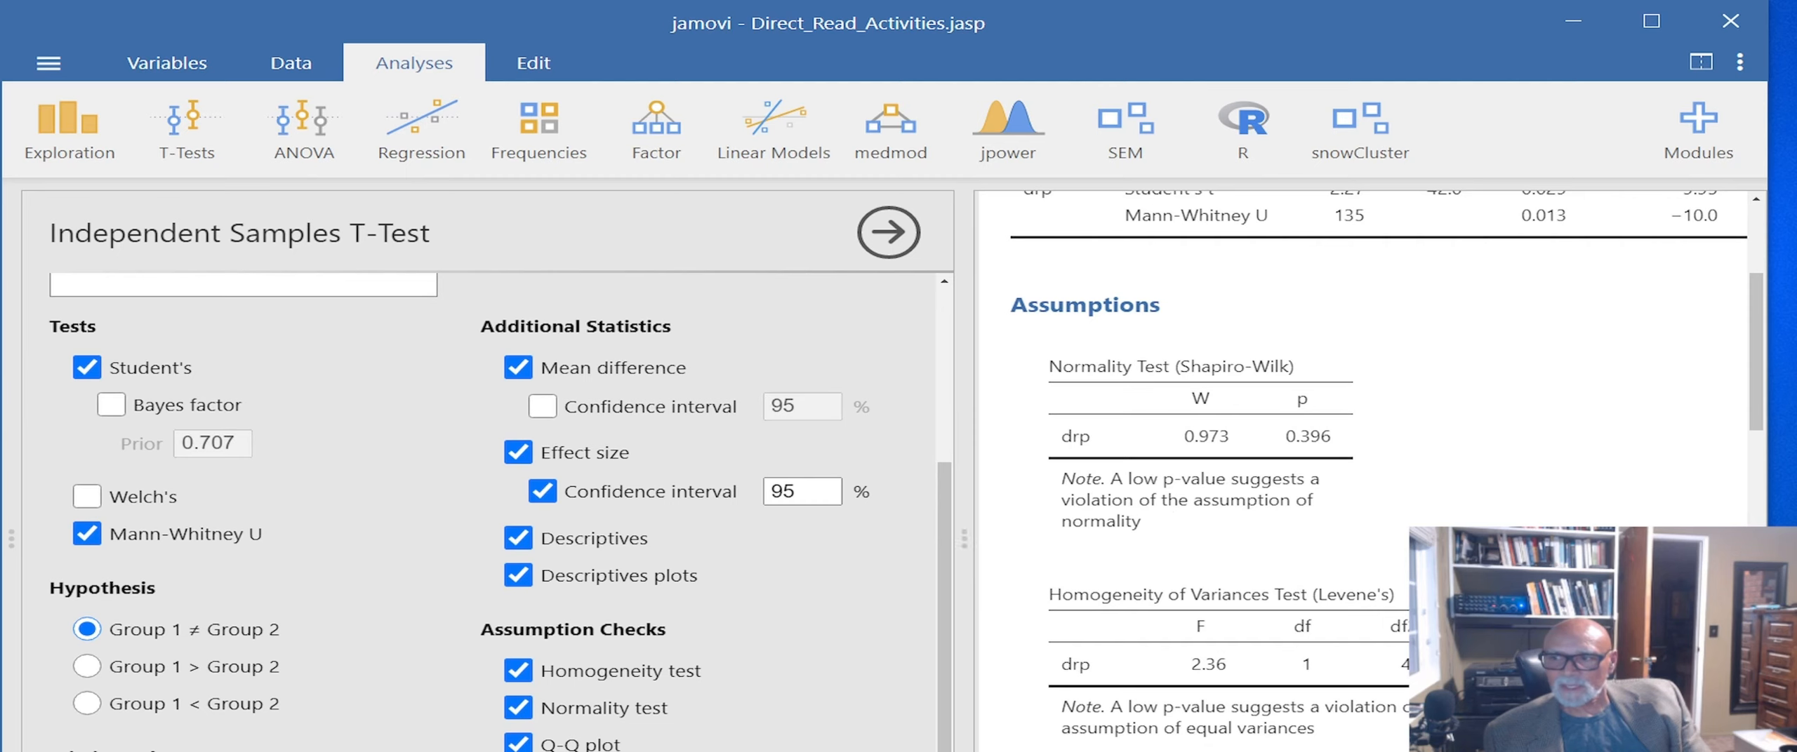
left_click(888, 231)
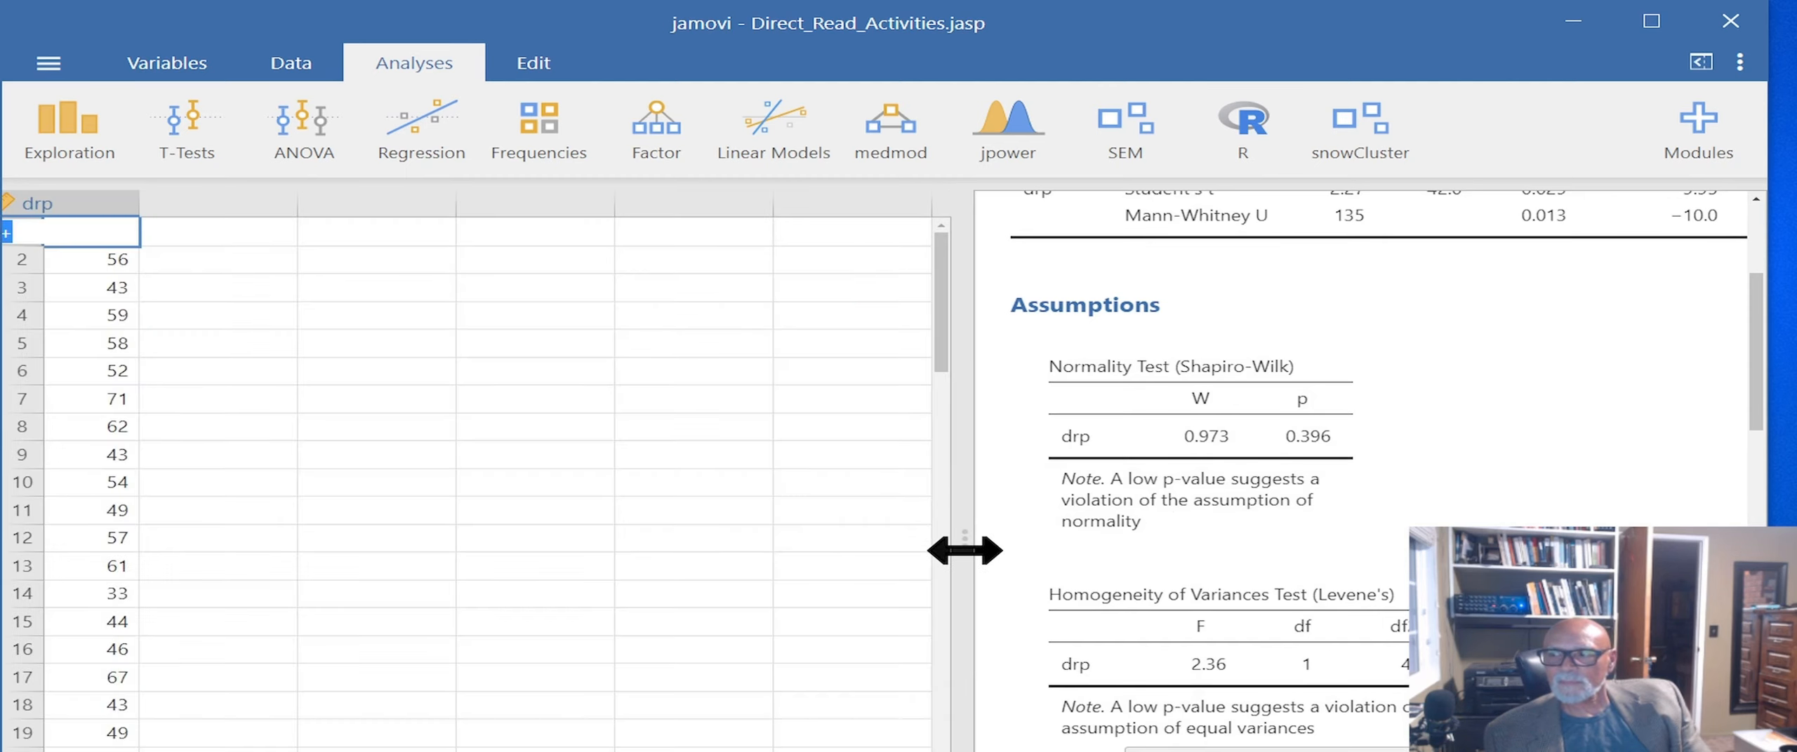
left_click_drag(962, 548, 14, 388)
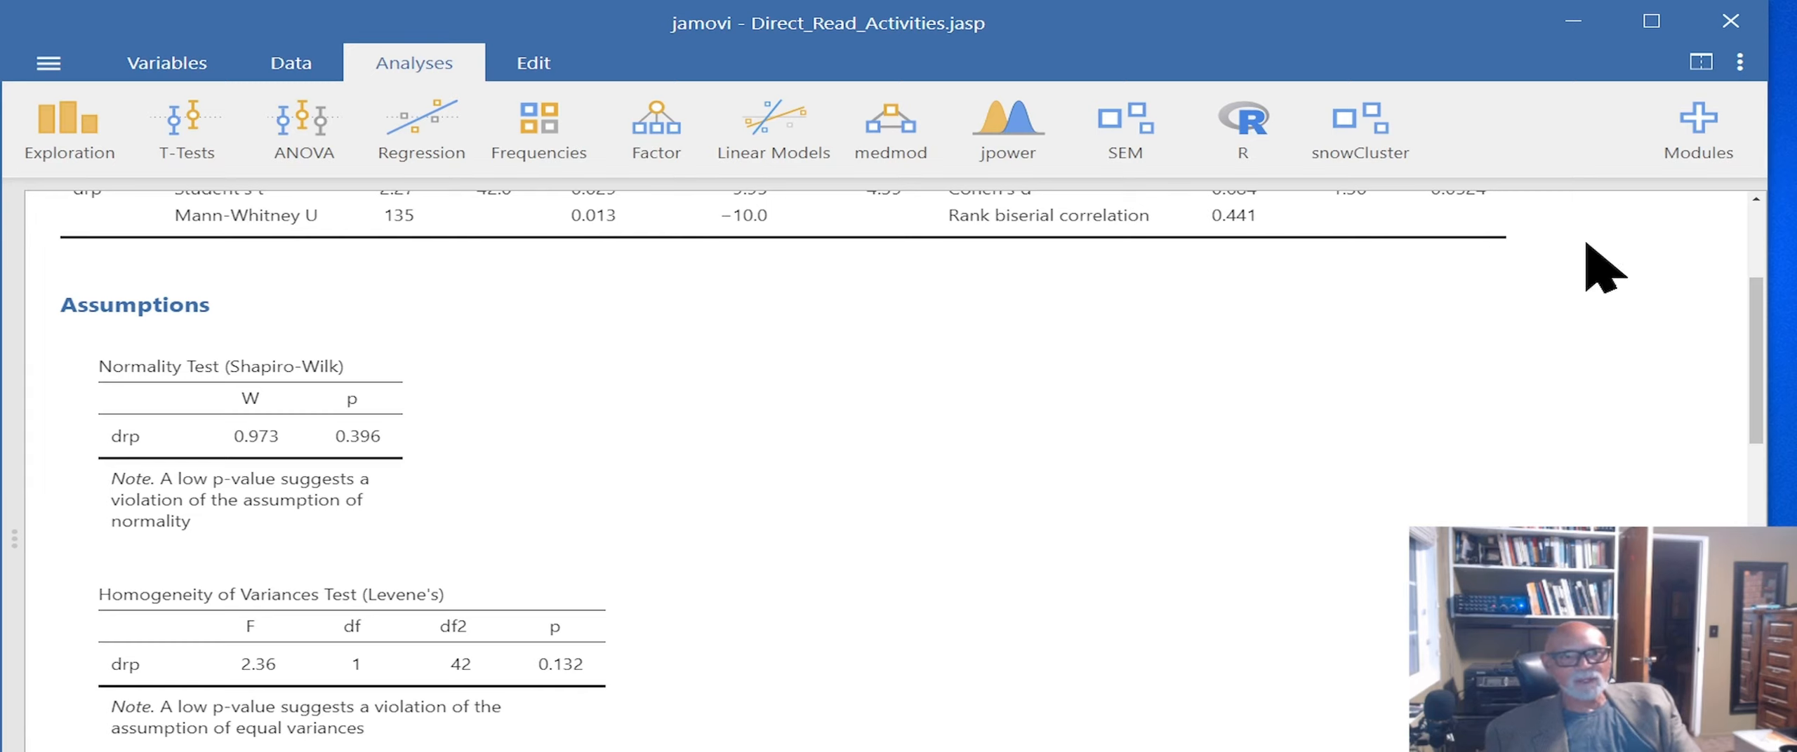
Examine the t-test results, assumption checks, group descriptives, descriptives plot and Q-Q plot for drp
scroll(638, 372, "up", 3)
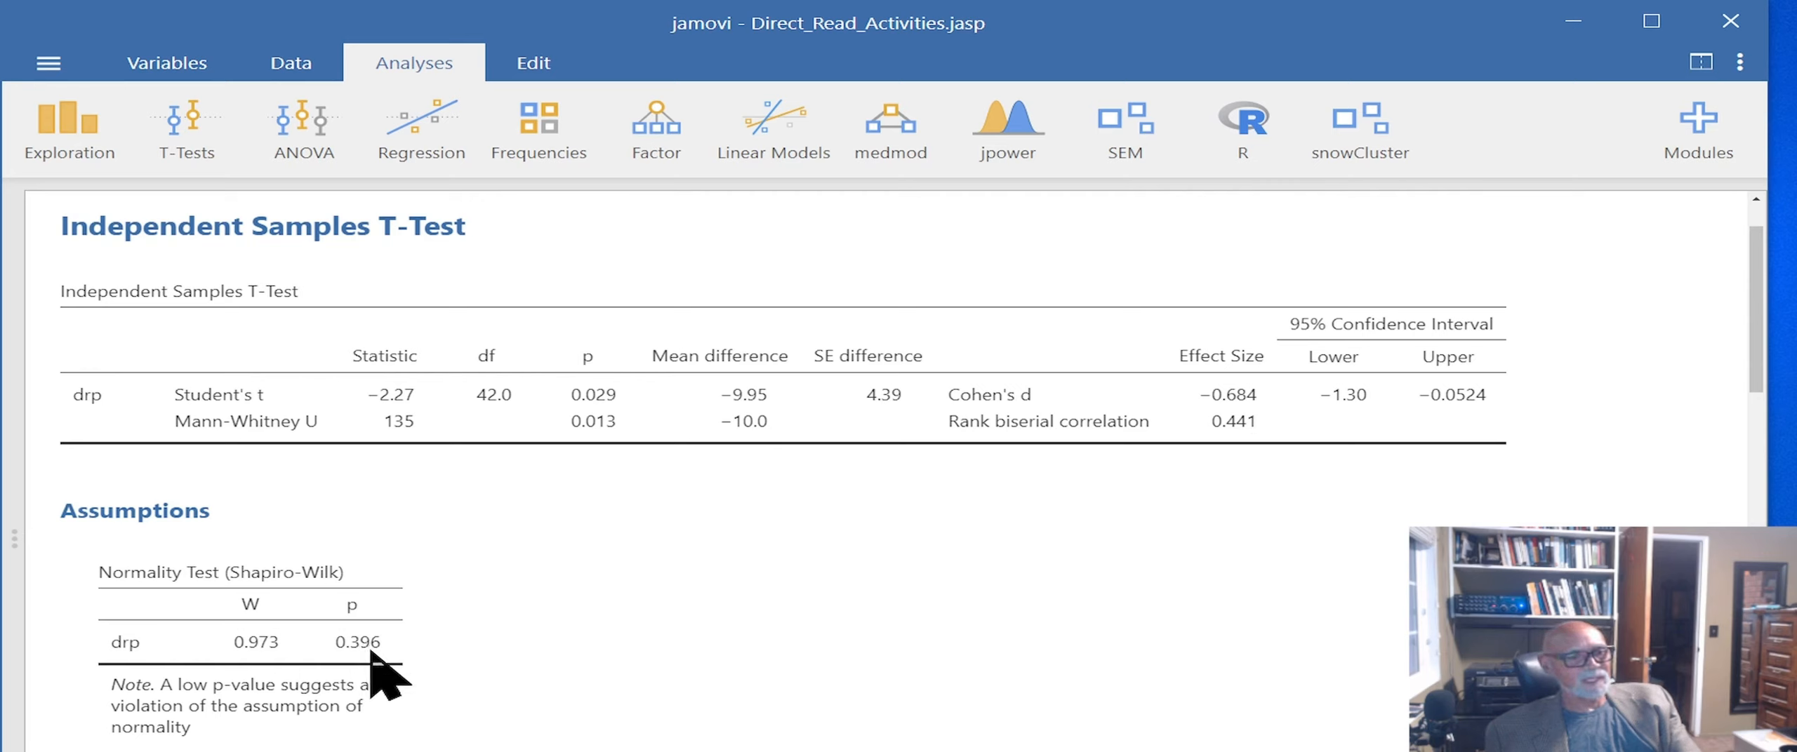
scroll(622, 689, "down", 3)
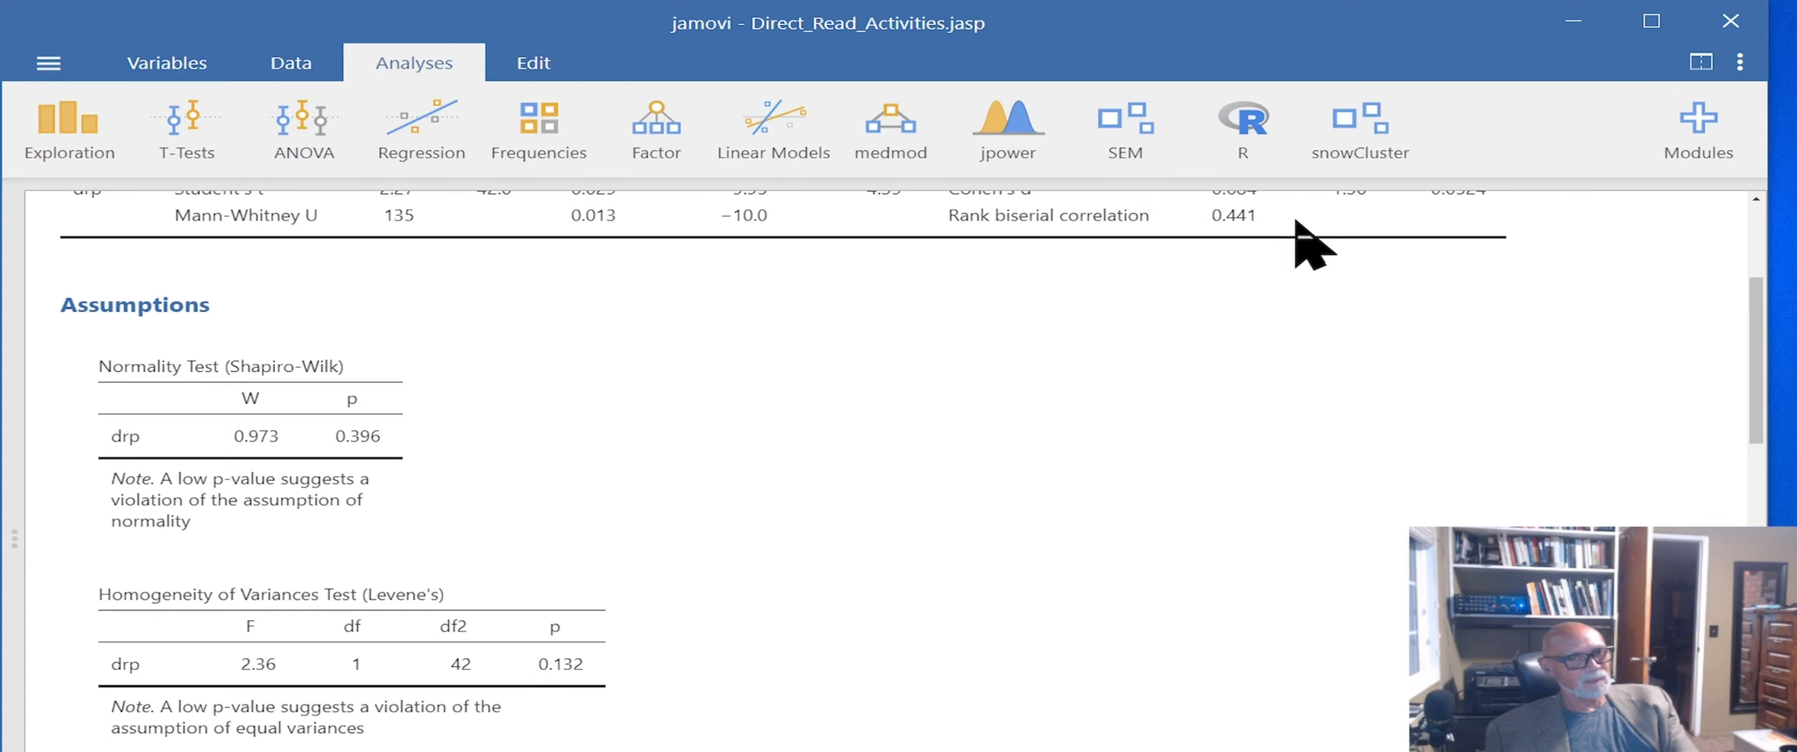
scroll(1312, 242, "up", 3)
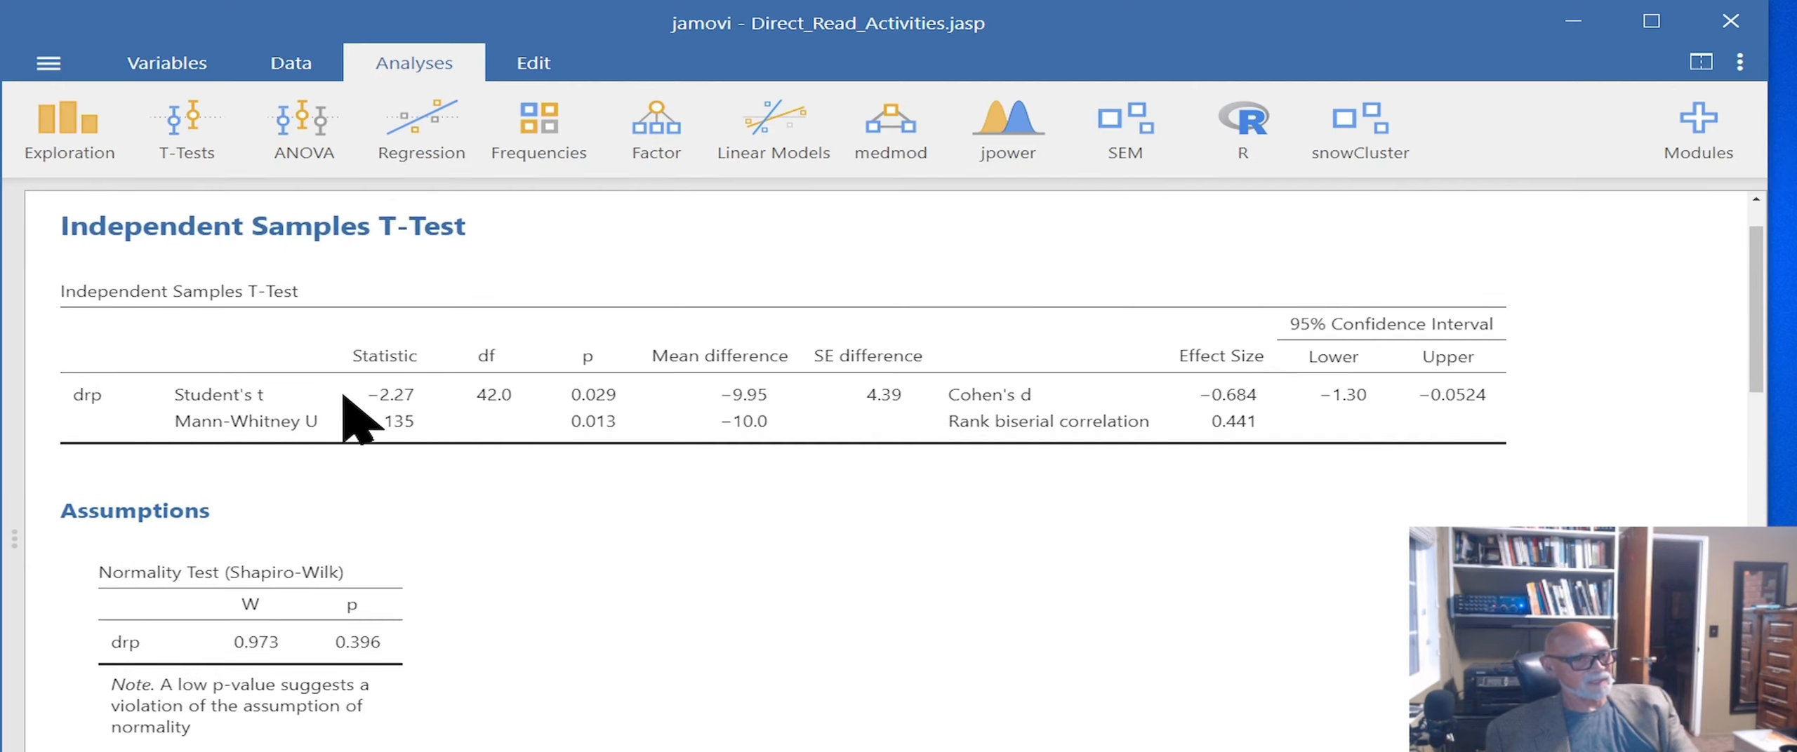
scroll(389, 594, "down", 5)
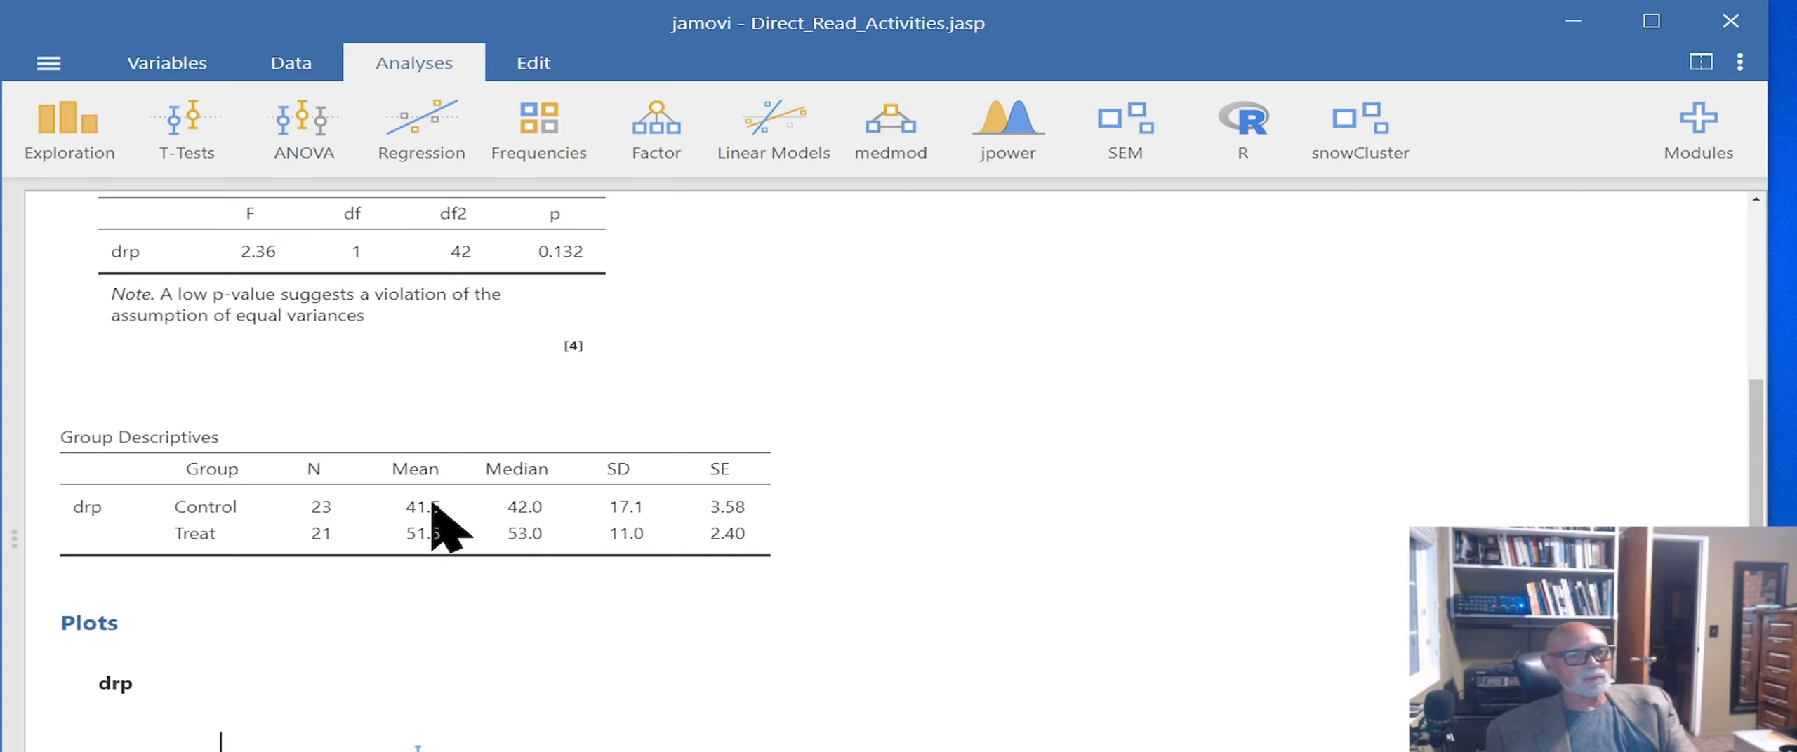
scroll(480, 555, "down", 5)
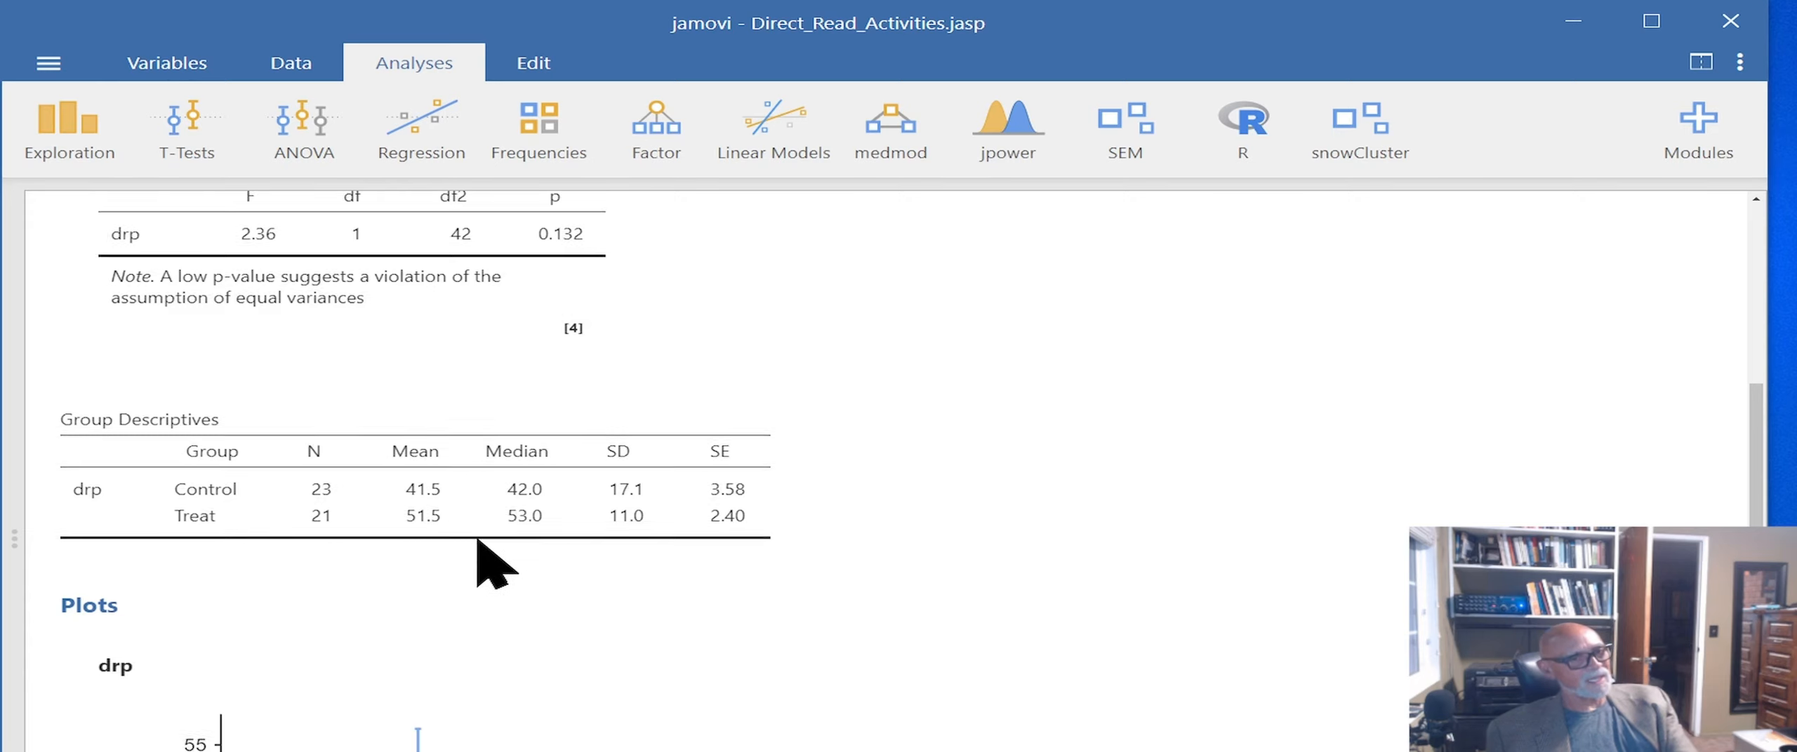
scroll(480, 558, "down", 5)
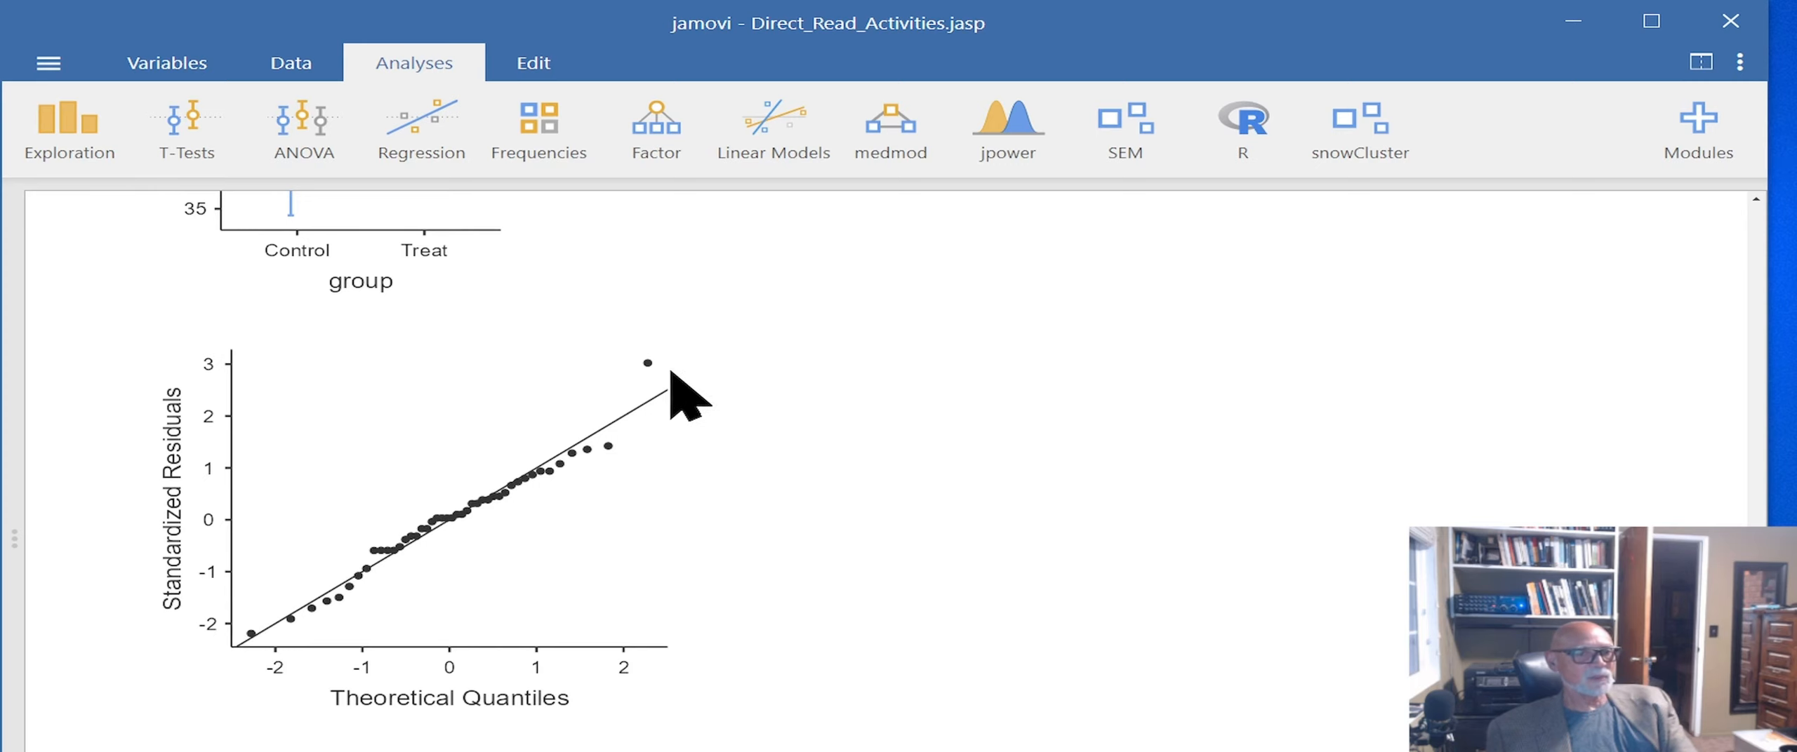
scroll(349, 601, "down", 3)
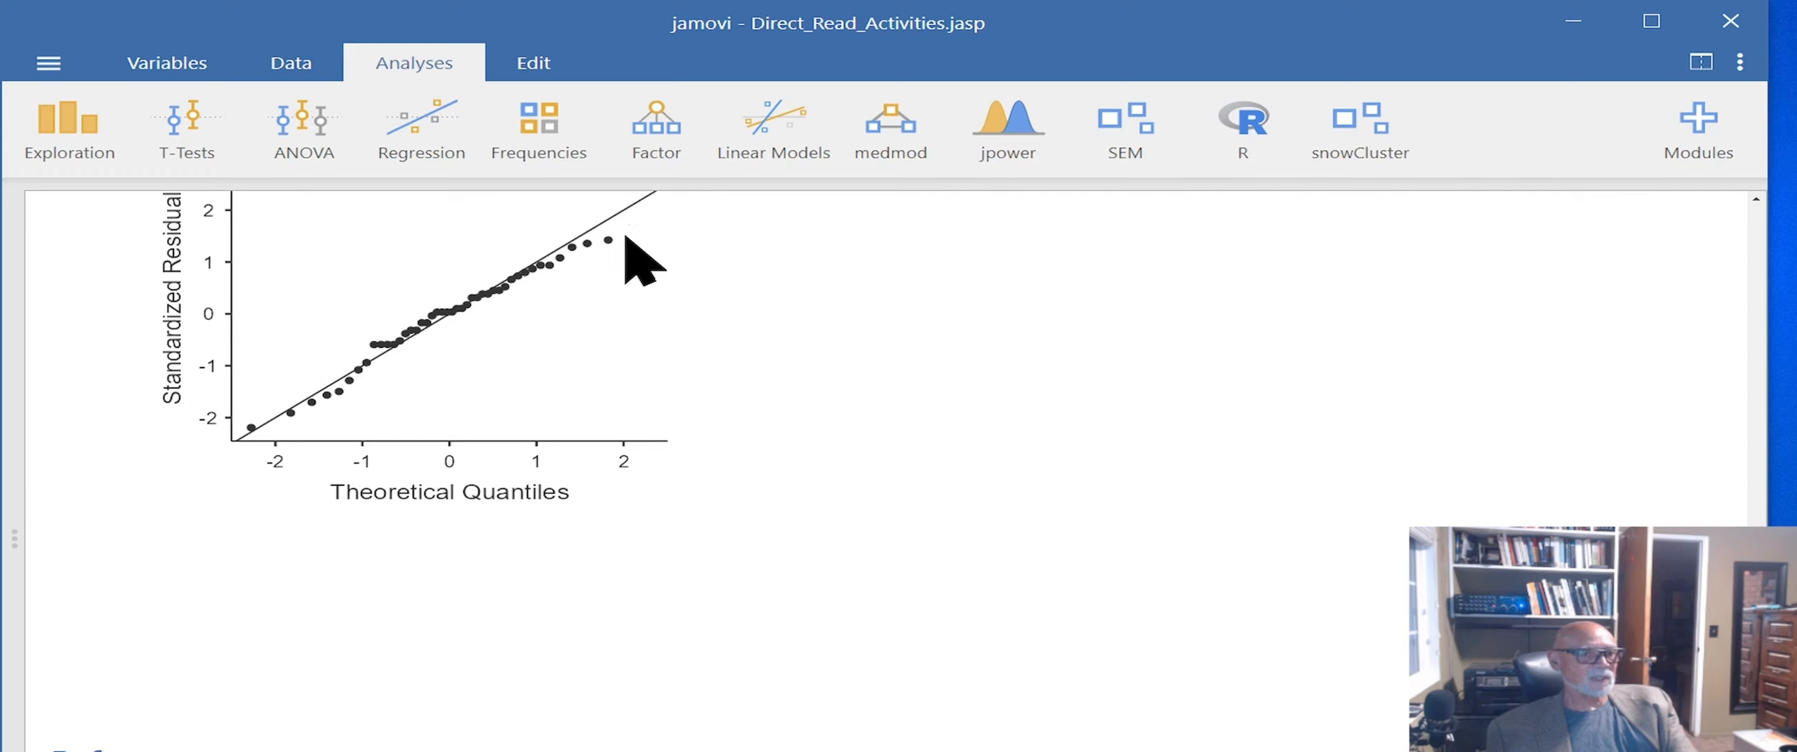
scroll(625, 288, "down", 3)
scroll(631, 291, "up", 9)
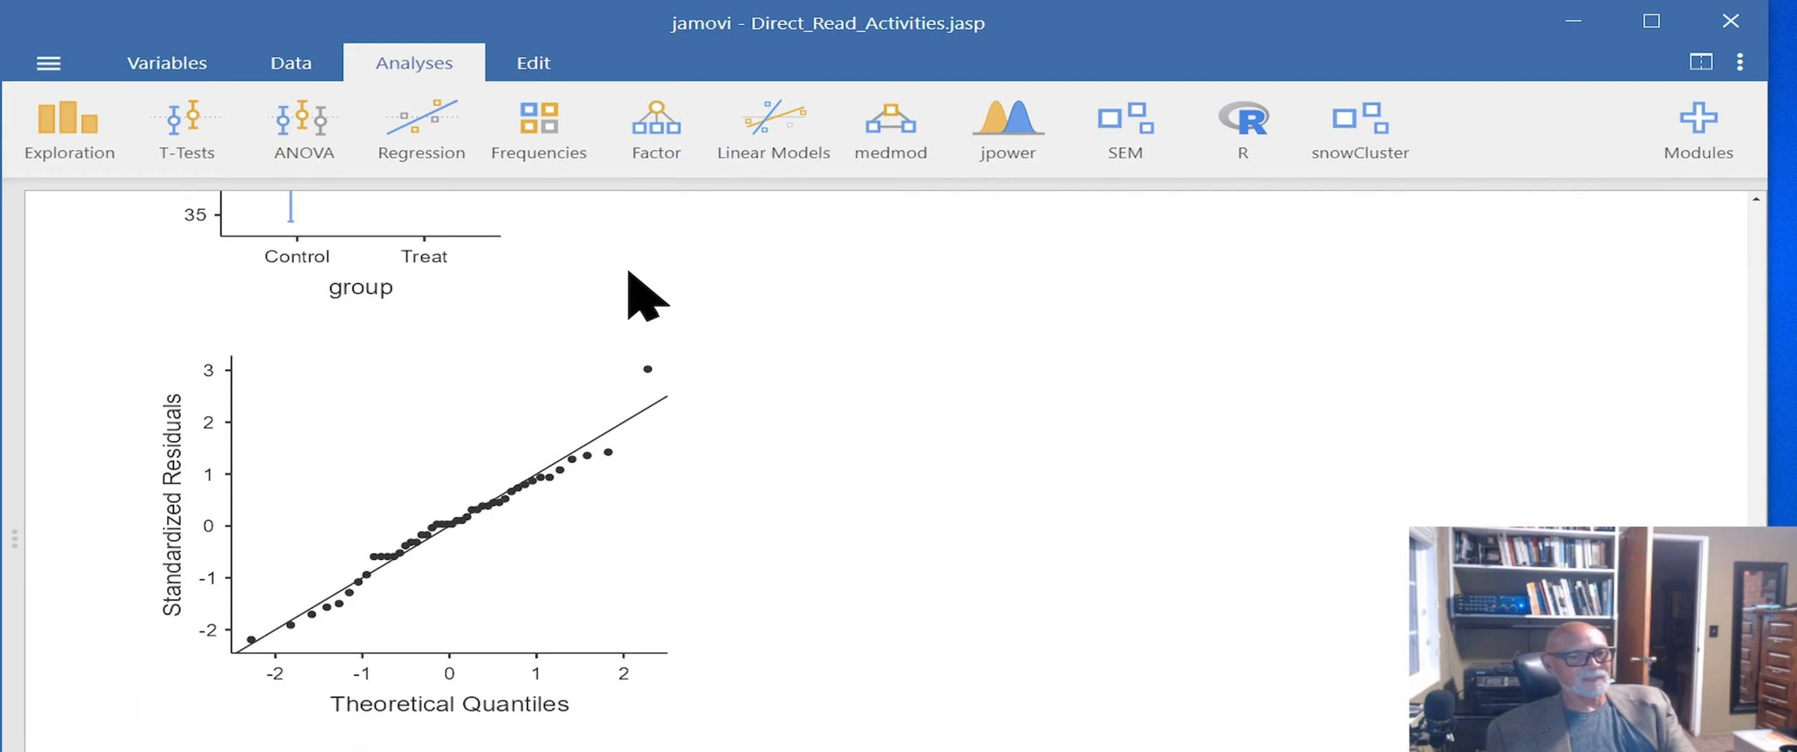